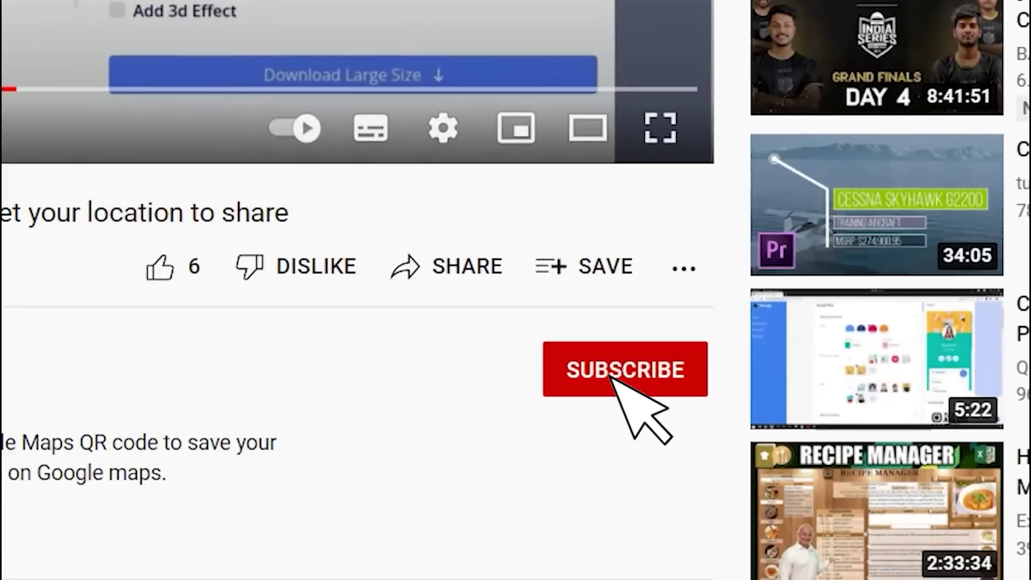
# - Subscribe to the video's channel and turn on its notifications
pyautogui.click(789, 504)
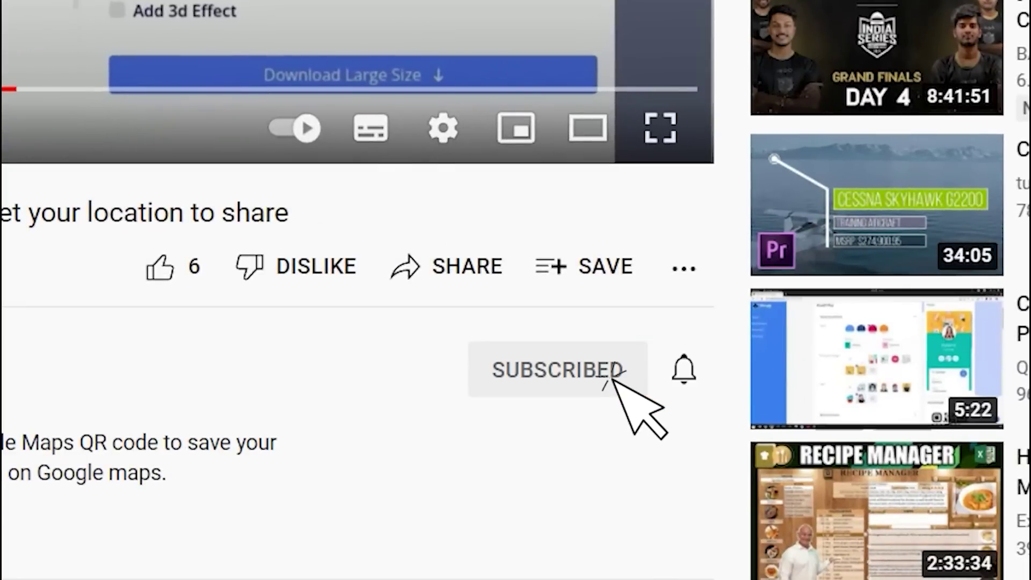
pyautogui.click(684, 369)
pyautogui.click(752, 439)
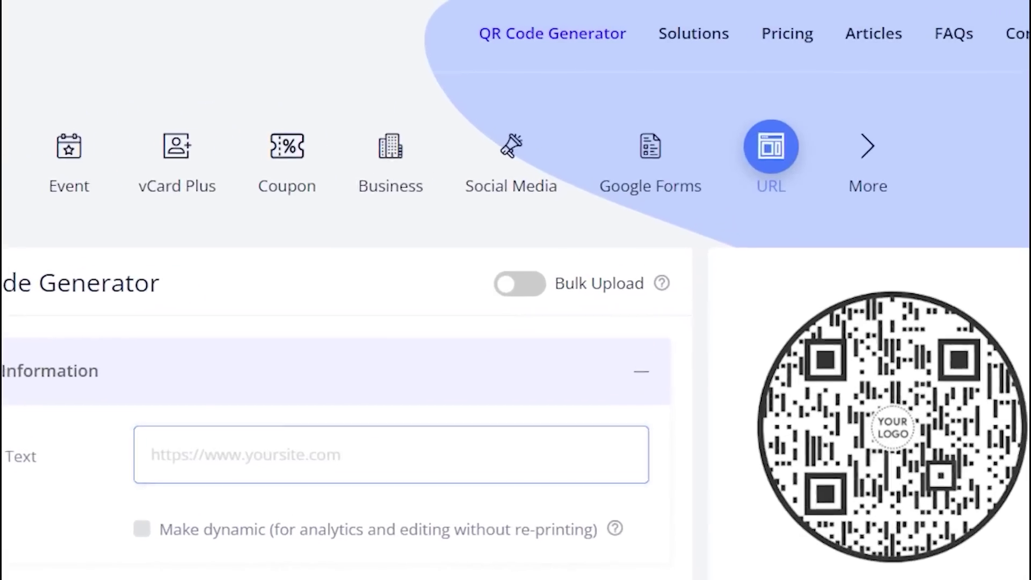
# - Open the PDF QR code generator from the list of QR code solutions
pyautogui.click(702, 41)
pyautogui.scroll(-5, 515, 290)
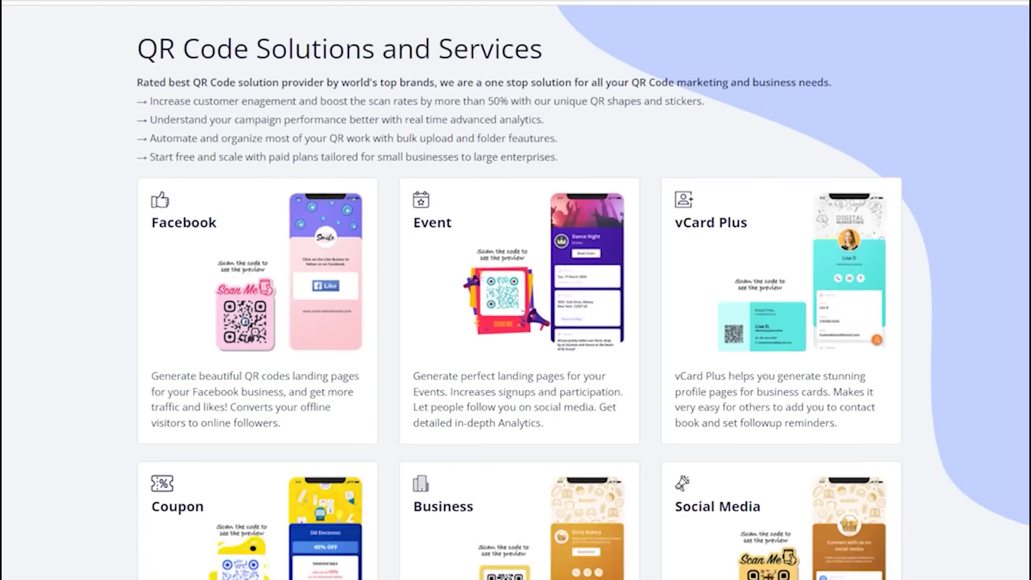
pyautogui.scroll(-10, 515, 290)
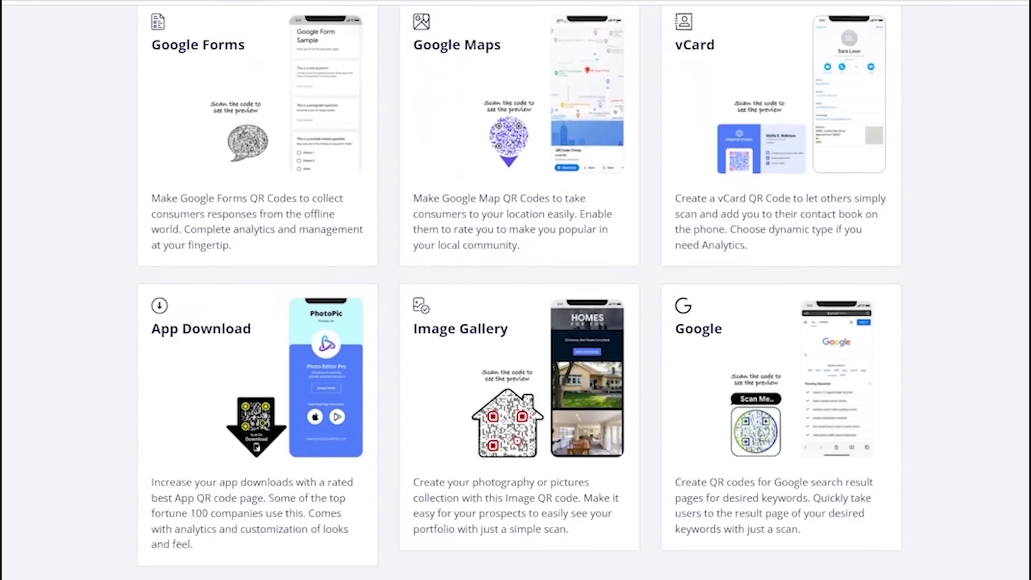
pyautogui.scroll(-10, 516, 290)
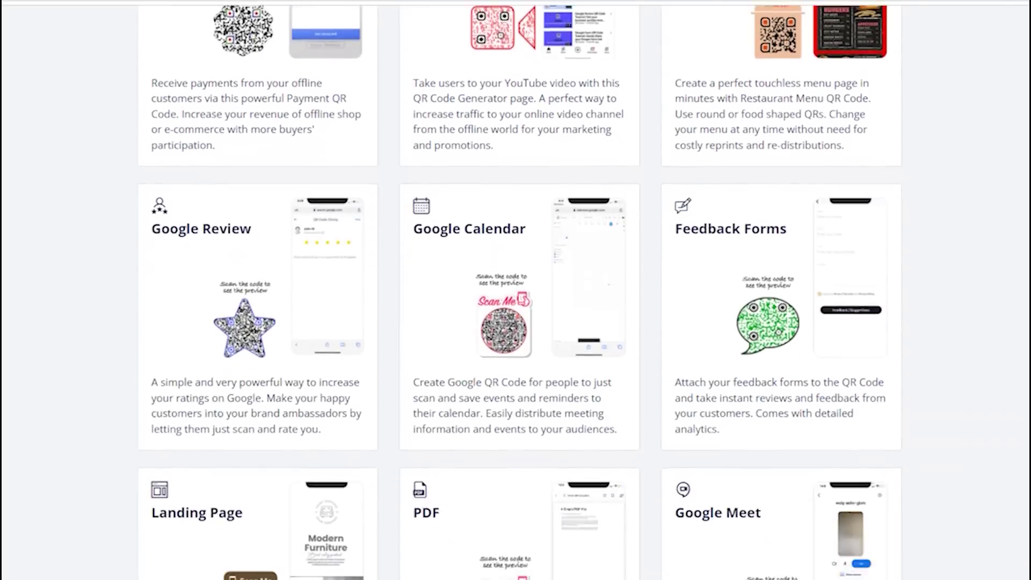
pyautogui.scroll(-2, 516, 290)
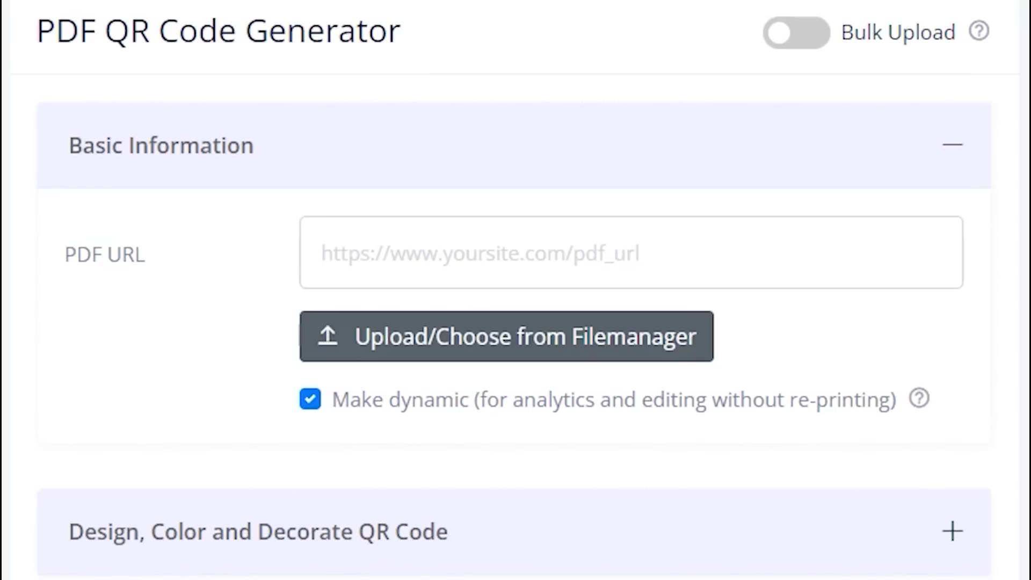
# - Upload qrcode-chimp-a4-01-01-converted.pdf to the file manager and select it as the PDF for the QR code
pyautogui.click(327, 330)
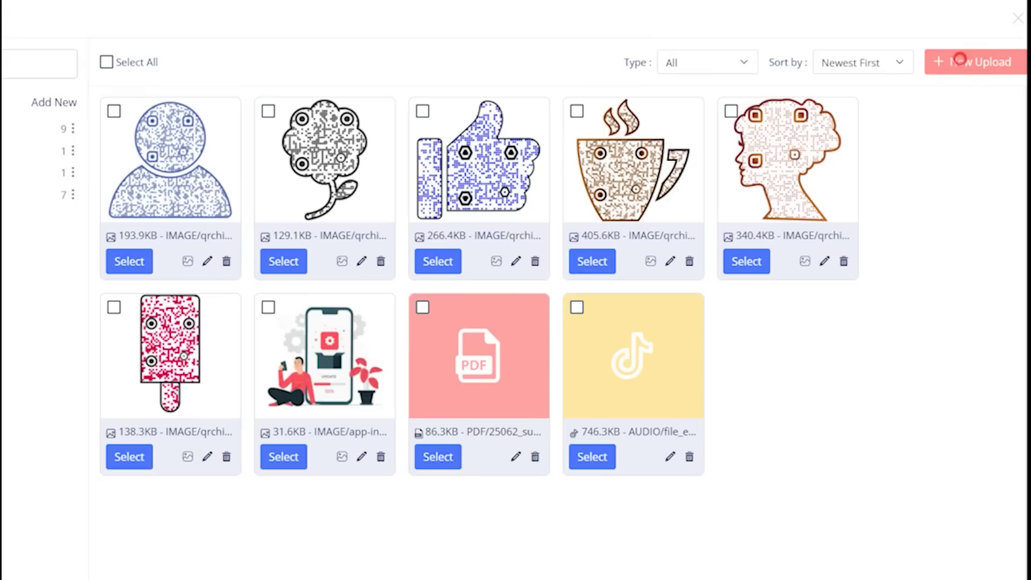
pyautogui.click(933, 60)
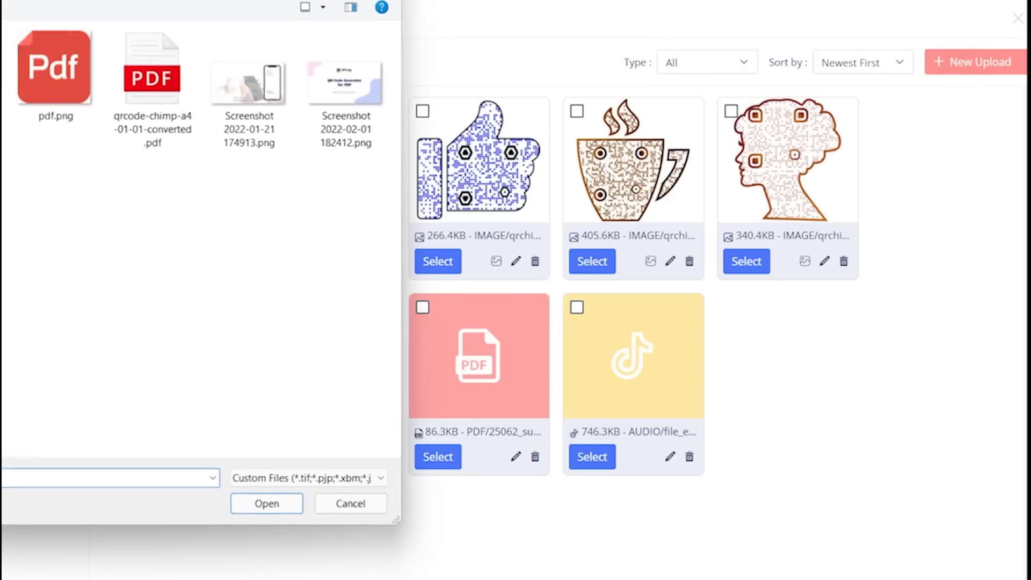
pyautogui.click(125, 110)
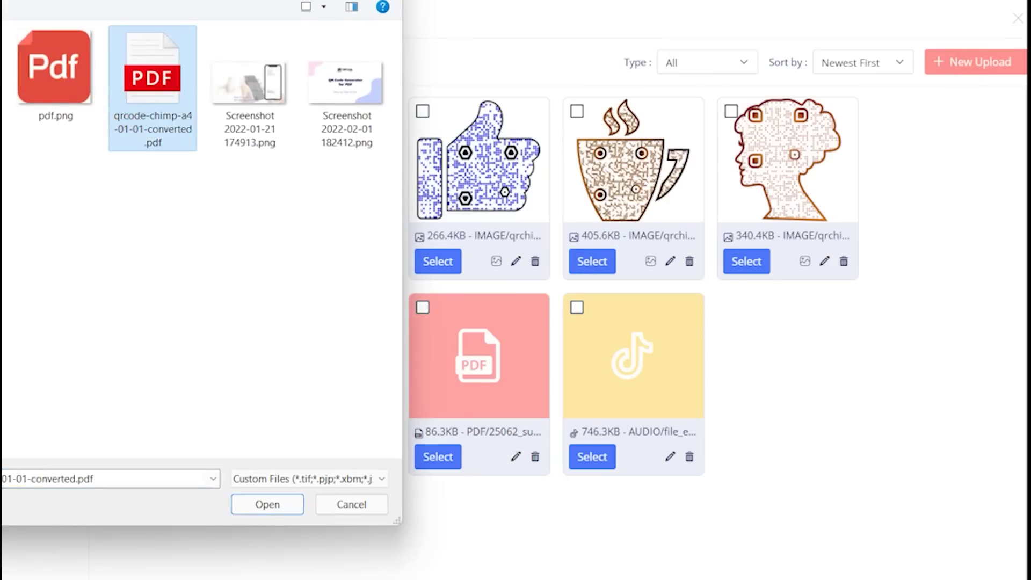
pyautogui.click(265, 505)
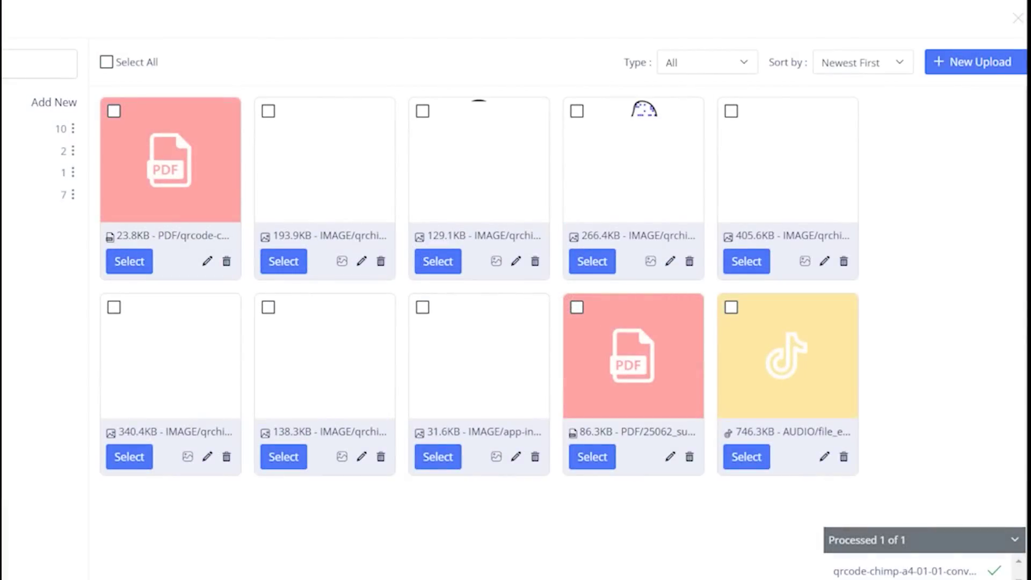
pyautogui.click(130, 261)
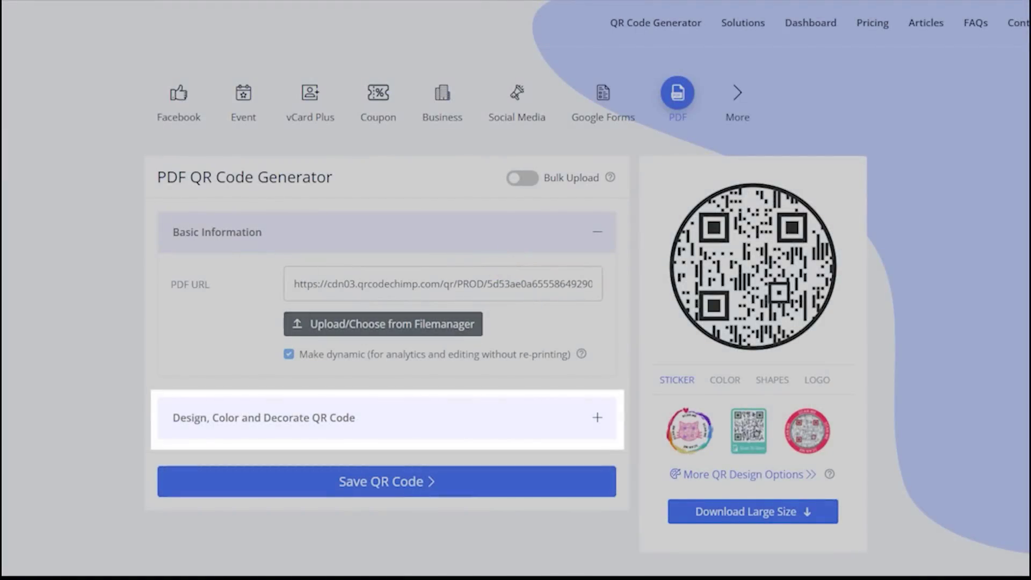
# - Open the QR code design options and choose the wavy-edged badge with rounded scallops as the QR shape
pyautogui.click(524, 418)
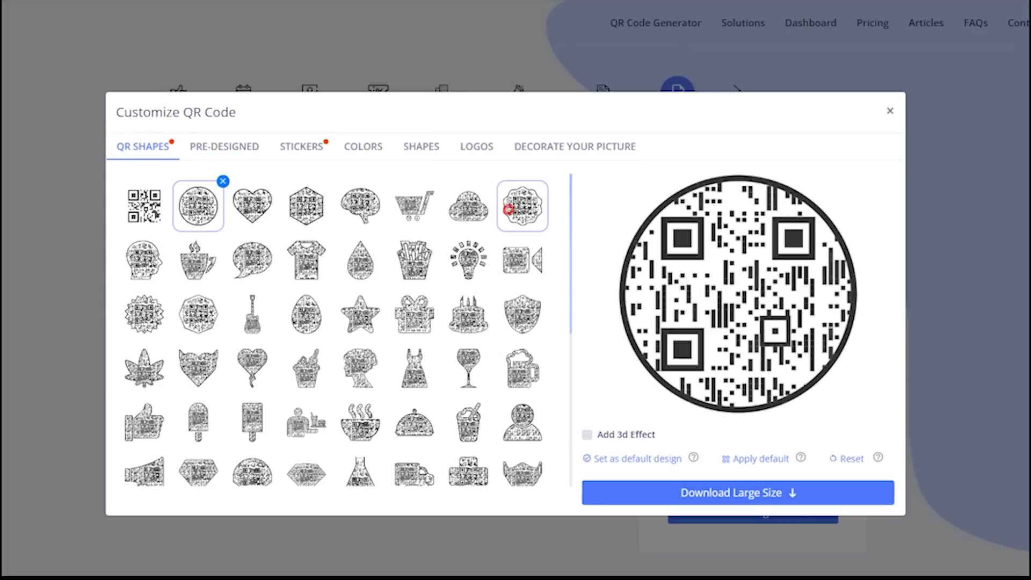
pyautogui.click(523, 206)
pyautogui.click(258, 192)
pyautogui.click(306, 203)
pyautogui.click(521, 218)
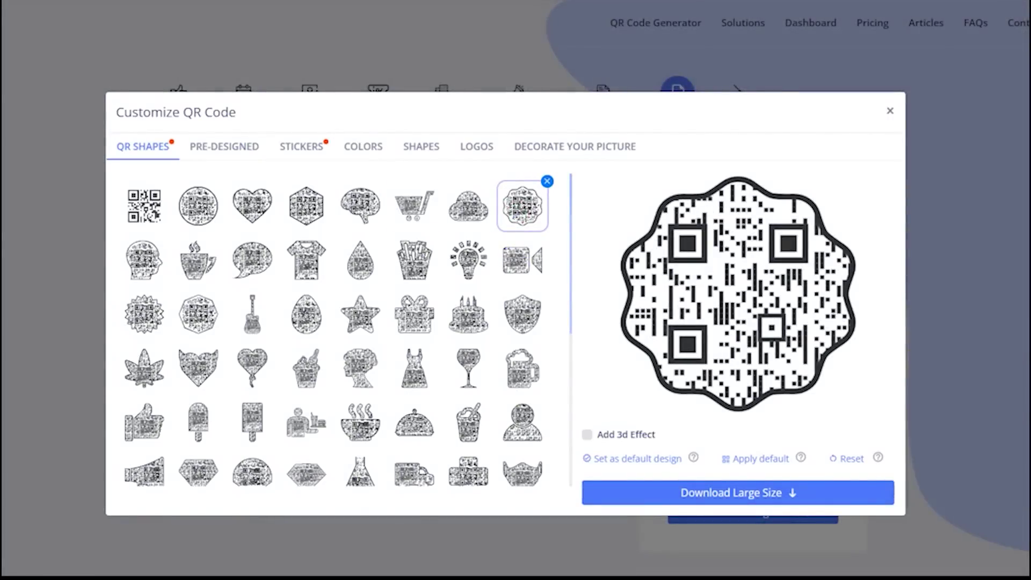
# - Try the brown gradient dotted pre-designed style on the QR code and remove it again
pyautogui.click(224, 146)
pyautogui.click(469, 206)
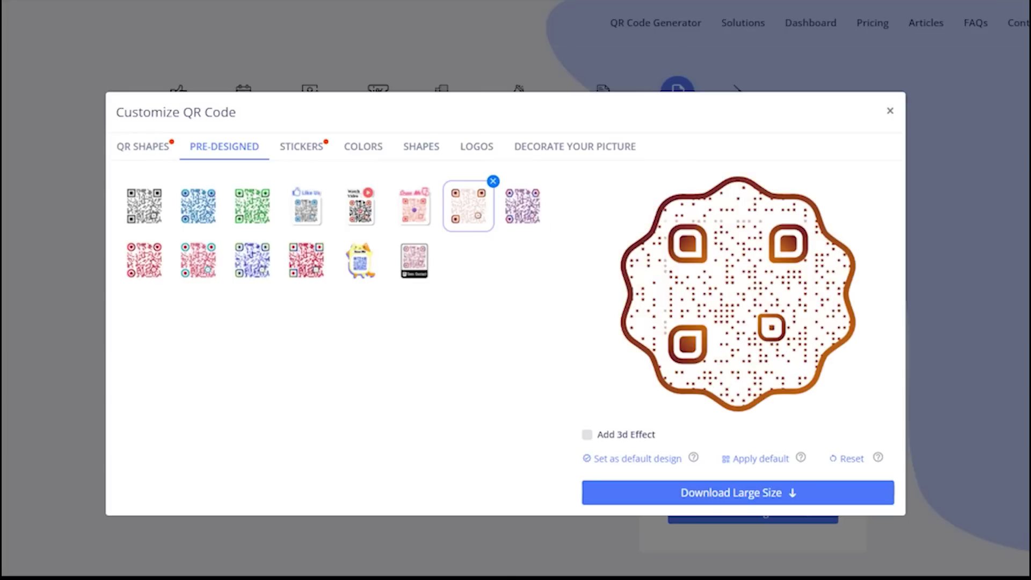
pyautogui.click(493, 181)
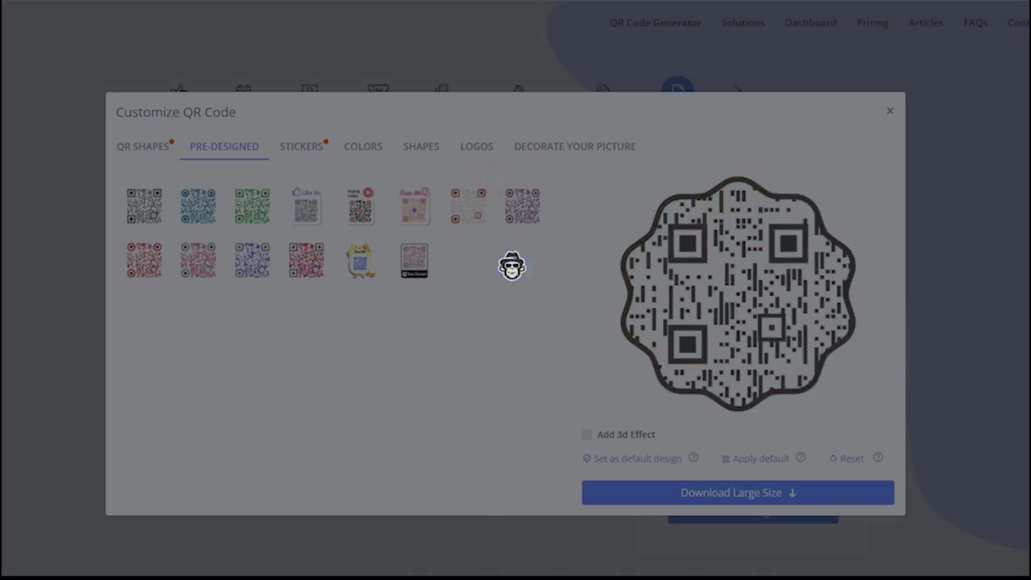
# - Put the QR code in the light blue speech-bubble sticker labelled "Scan For PDF"
pyautogui.click(301, 146)
pyautogui.scroll(-5, 333, 269)
pyautogui.scroll(5, 360, 205)
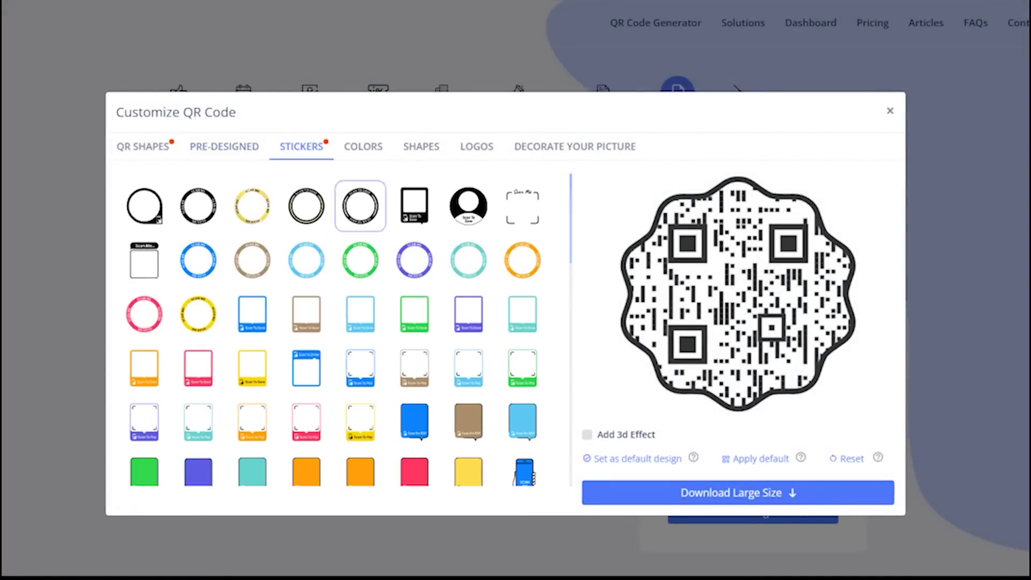
pyautogui.click(417, 416)
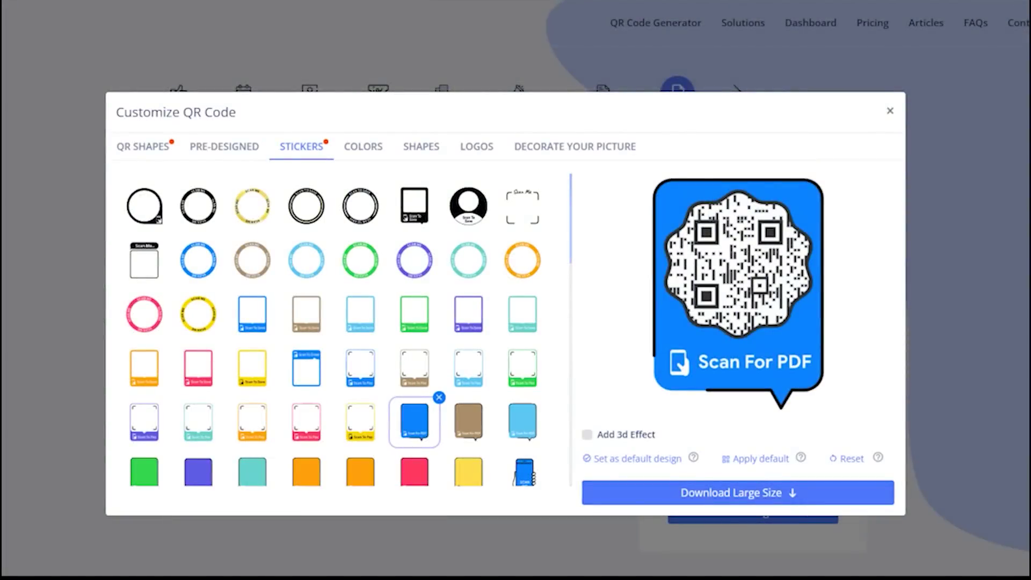
pyautogui.click(522, 422)
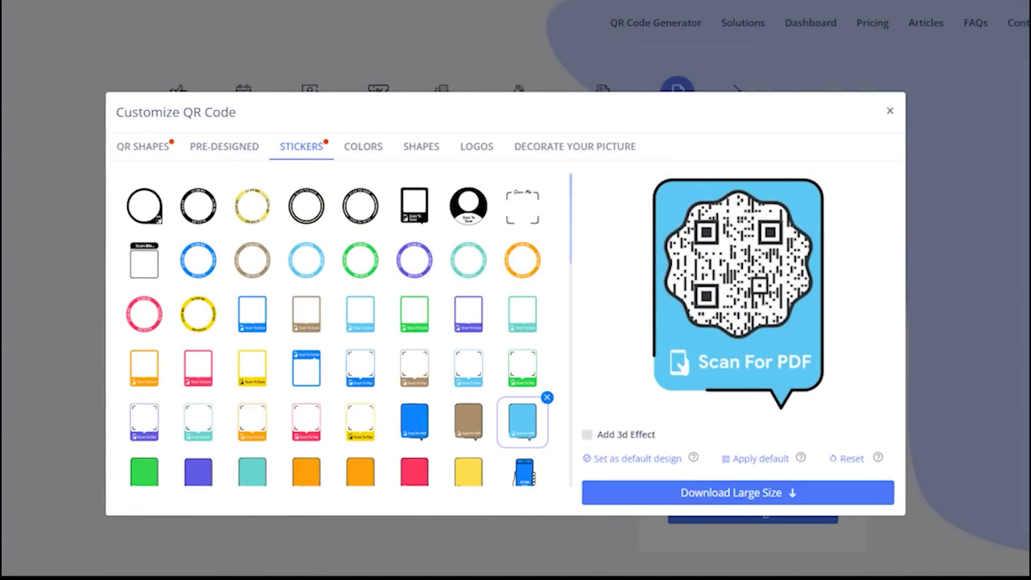
# - Try several preset color combinations on the QR code and settle on the black and dark red one
pyautogui.click(363, 146)
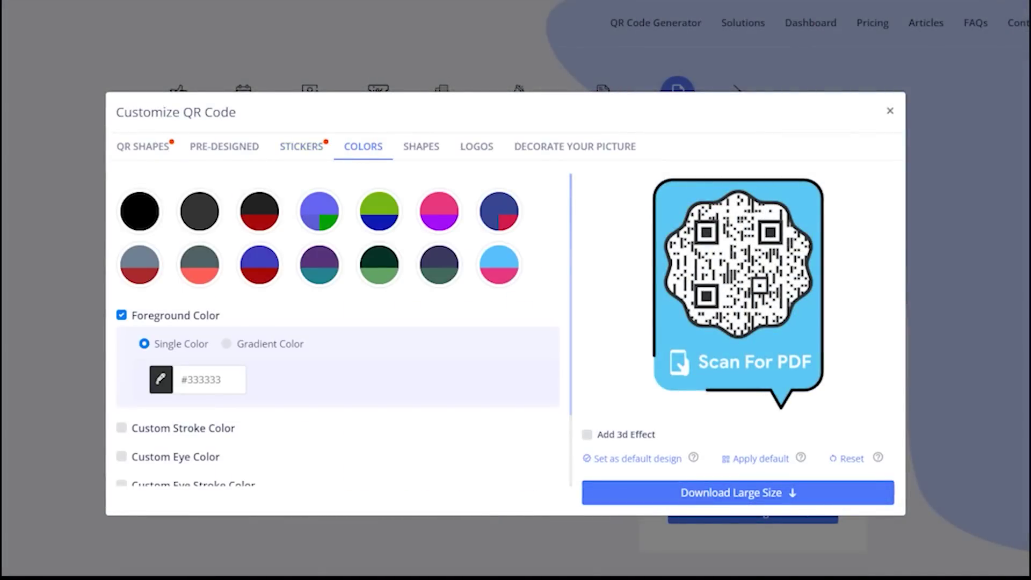
pyautogui.click(439, 211)
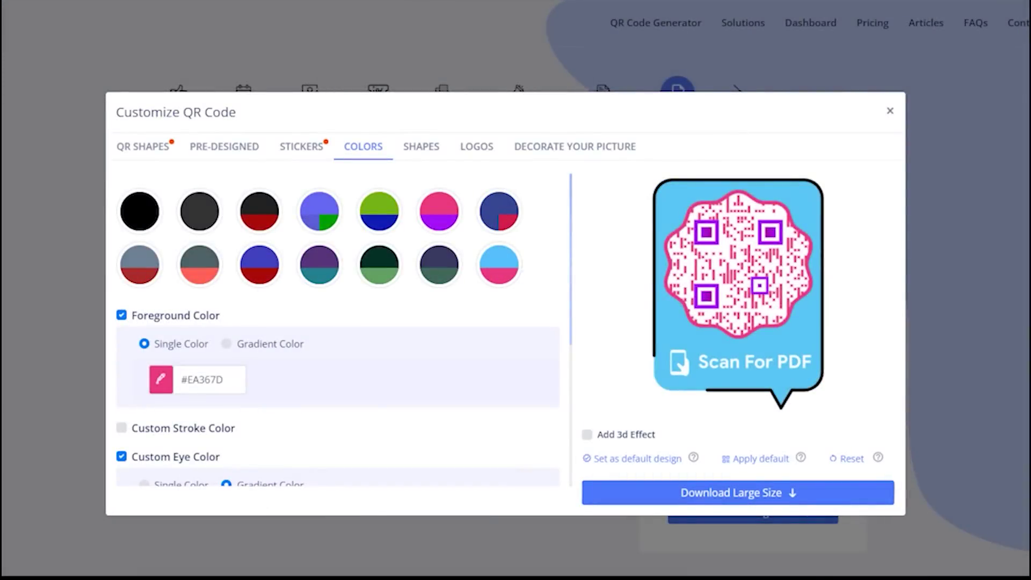
pyautogui.click(498, 212)
pyautogui.click(139, 264)
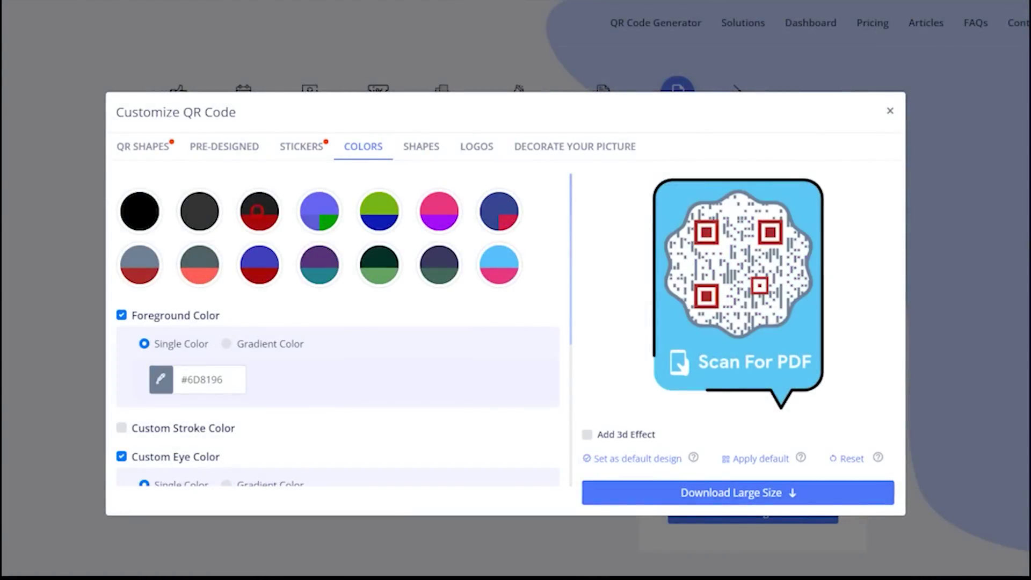
pyautogui.click(259, 211)
# - Set the QR code's body type to the seventh pattern of the first row and reduce the body type scaling
pyautogui.click(418, 145)
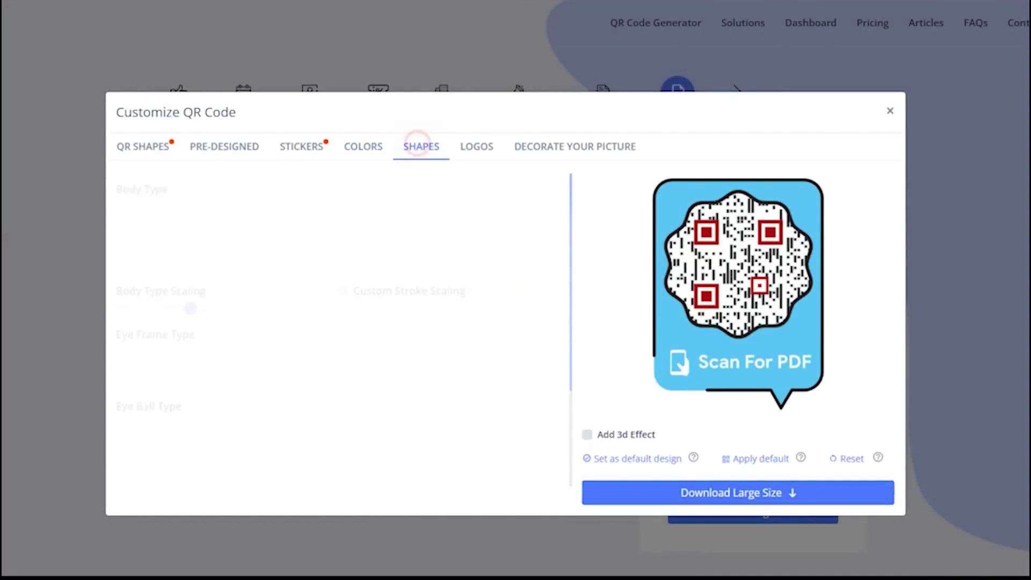
pyautogui.click(319, 222)
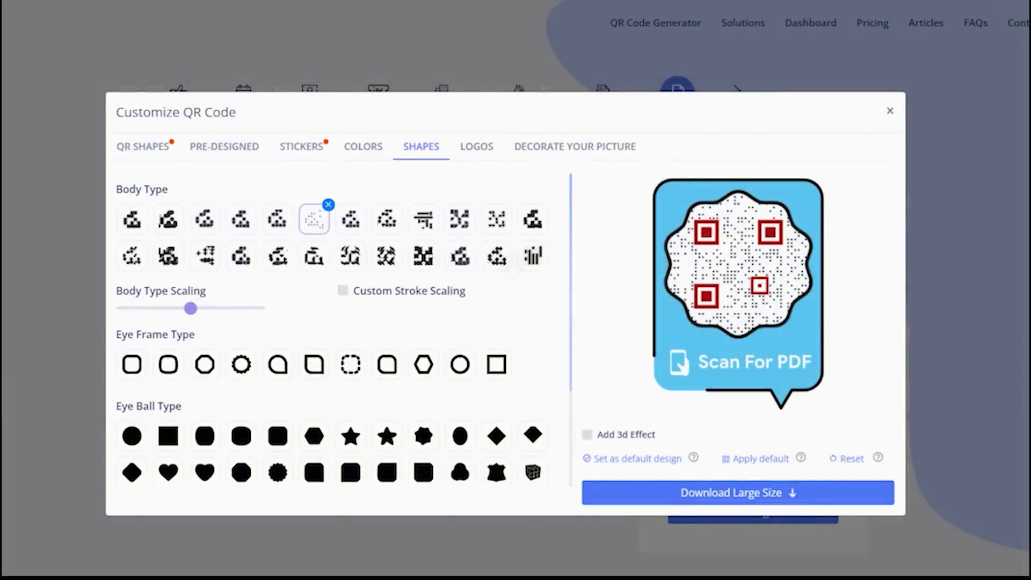
pyautogui.click(351, 220)
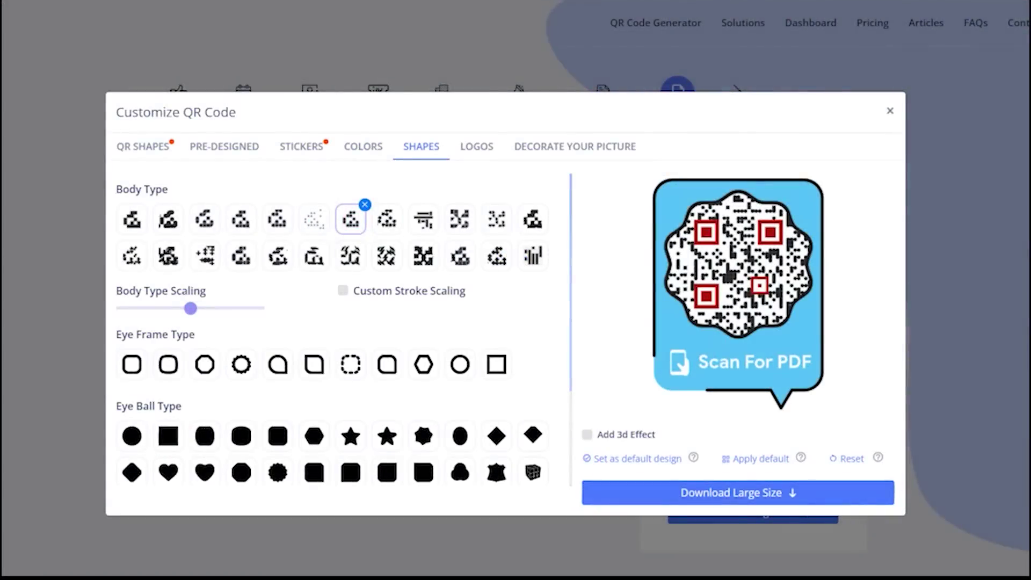
pyautogui.moveTo(190, 308); pyautogui.dragTo(165, 308)
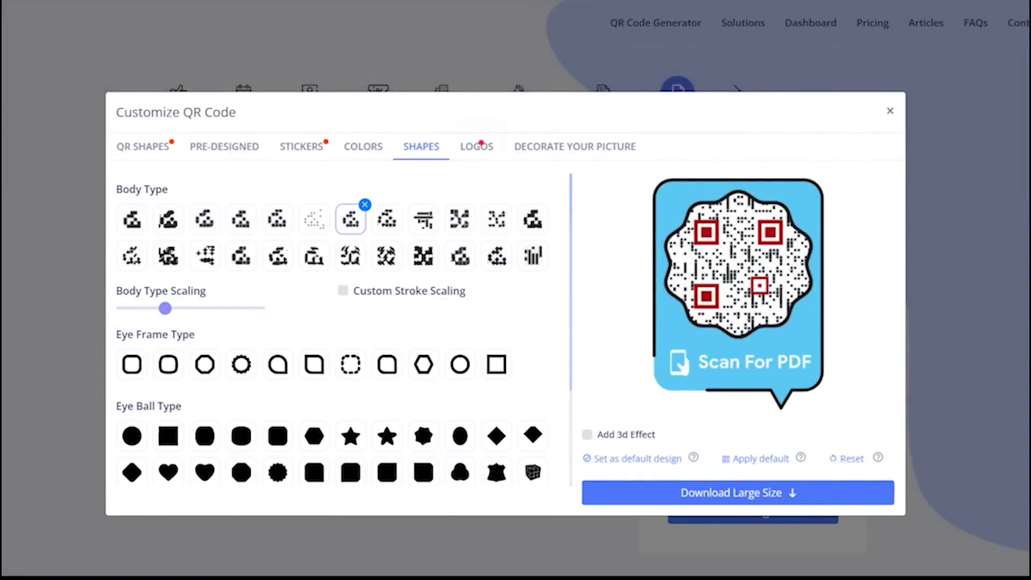
# - Add pdf.png as a custom logo in the center of the QR code
pyautogui.click(477, 146)
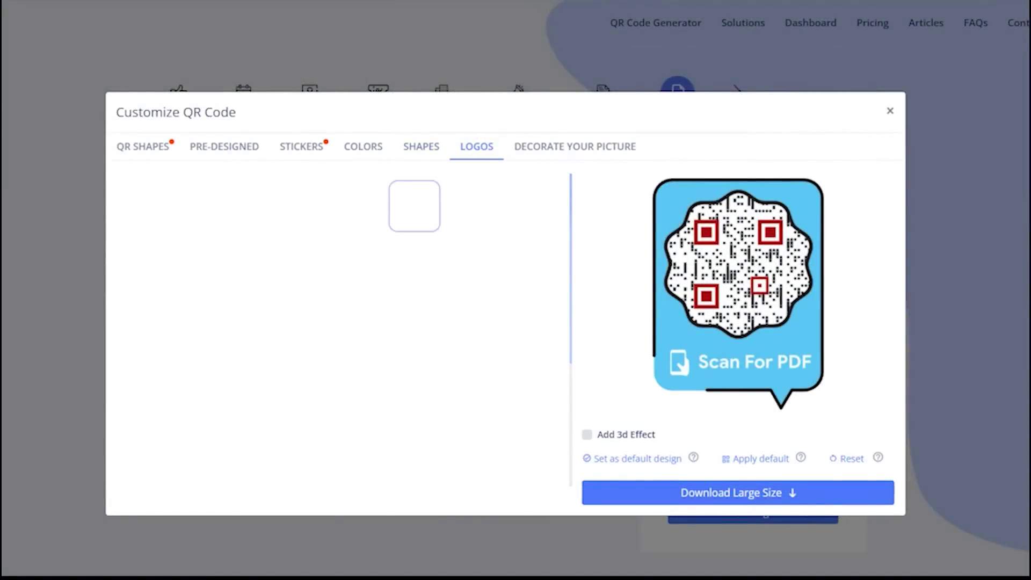
pyautogui.click(214, 469)
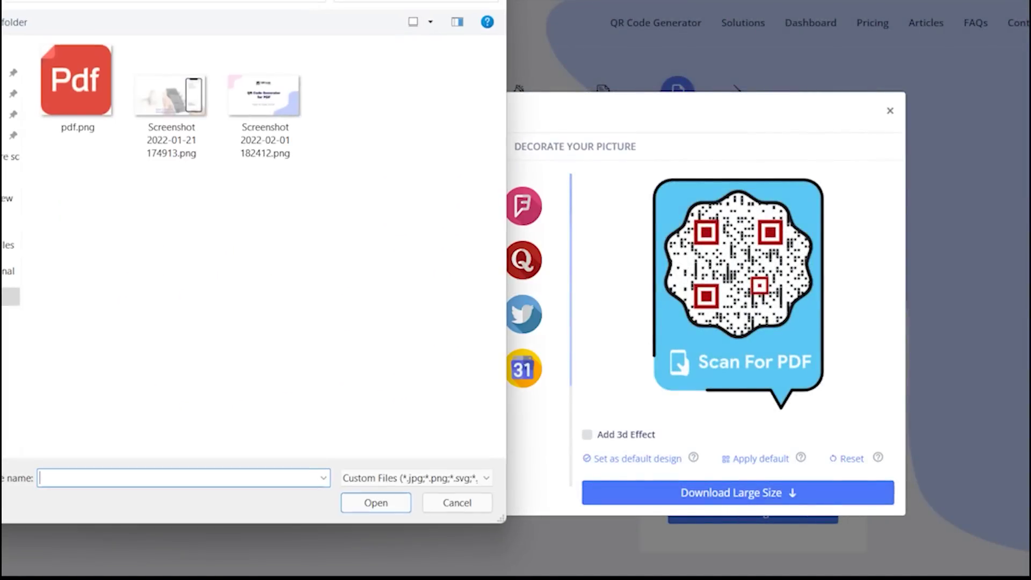
pyautogui.click(77, 86)
pyautogui.click(376, 502)
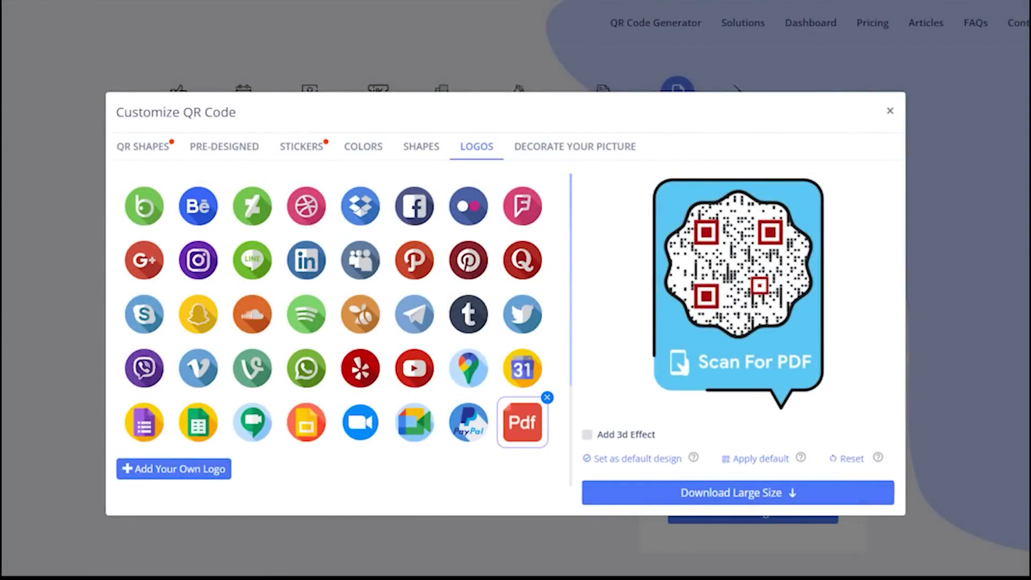
# - Enlarge the PDF logo with logo scaling, add the 3D effect to the QR code and close the customization window
pyautogui.scroll(-2, 338, 329)
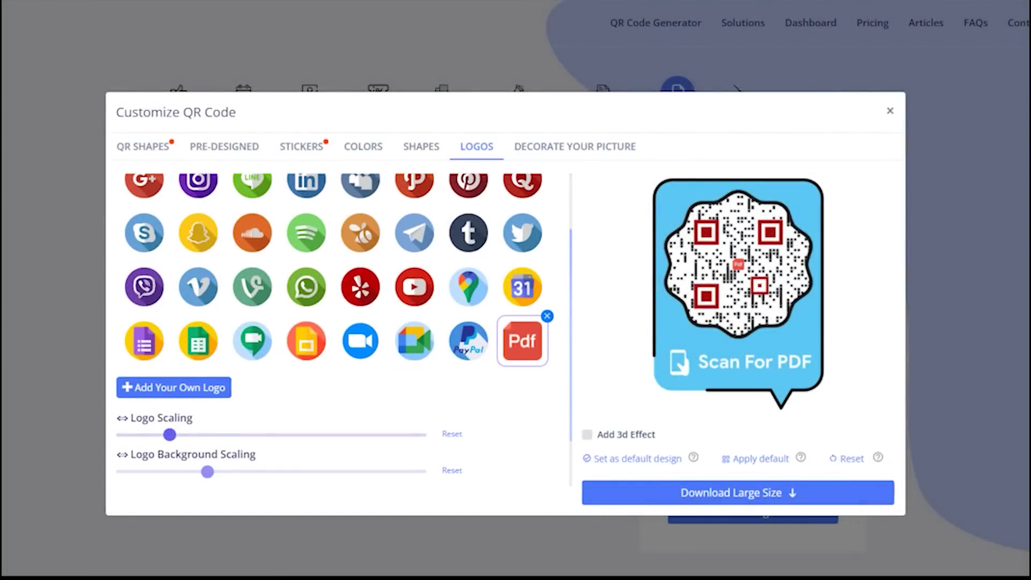
pyautogui.moveTo(170, 434); pyautogui.dragTo(216, 434)
pyautogui.scroll(2, 414, 368)
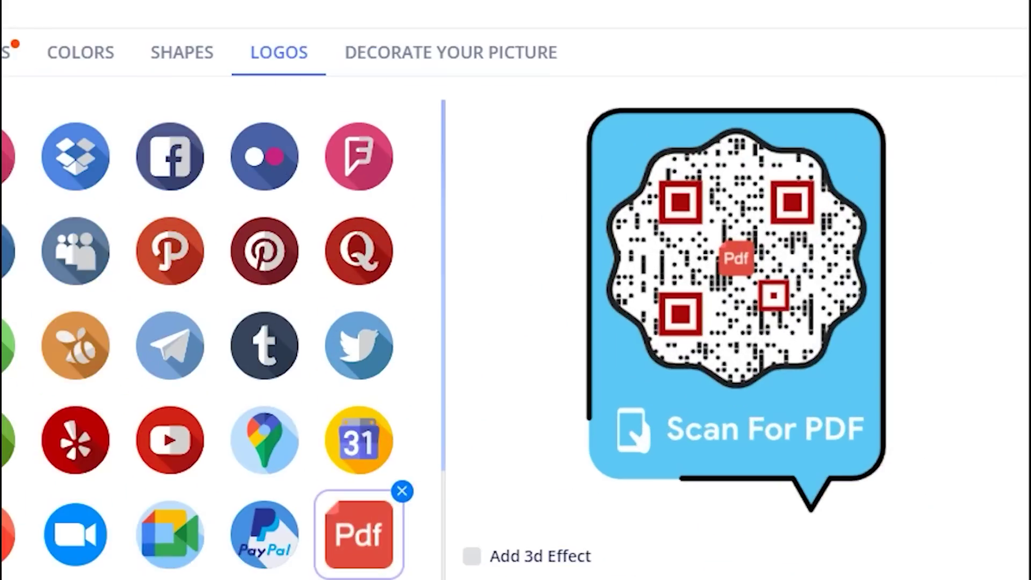
pyautogui.click(472, 556)
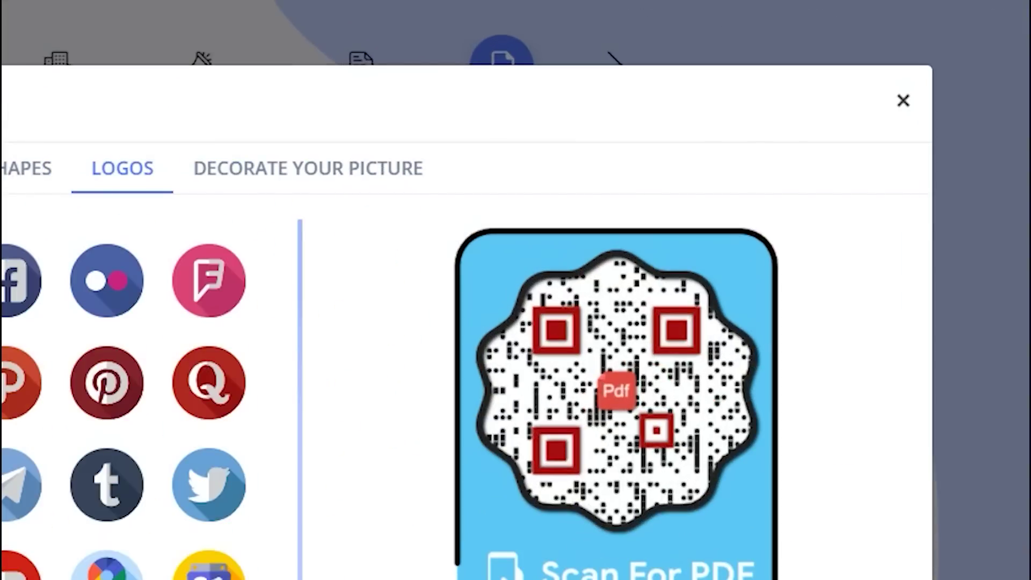
pyautogui.click(903, 101)
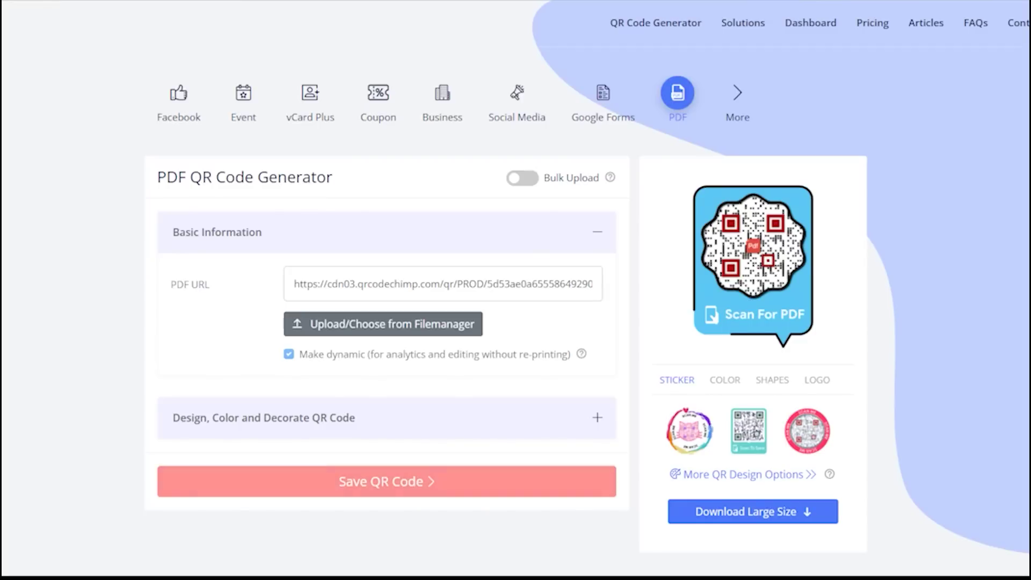
# - Save the QR code as a campaign named "Pdf QR code 1" and go to the dashboard
pyautogui.click(320, 481)
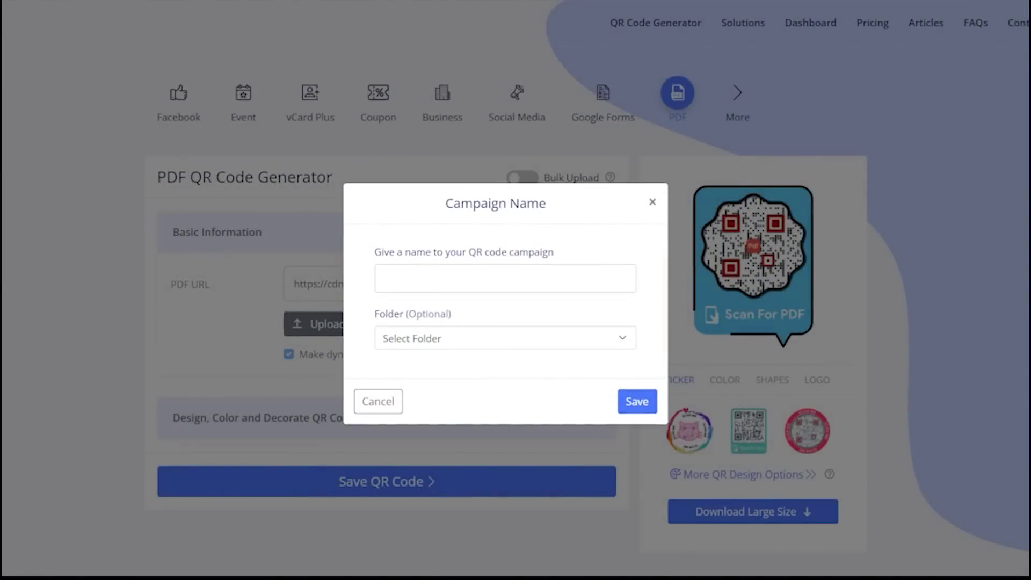
pyautogui.click(408, 284)
pyautogui.write('Pdf')
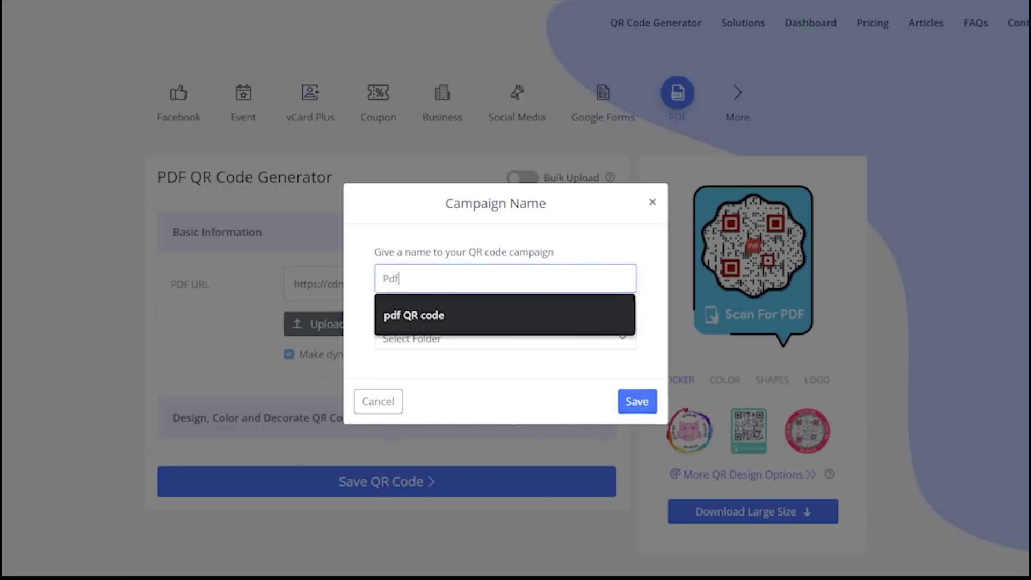
pyautogui.write(' QR code 1')
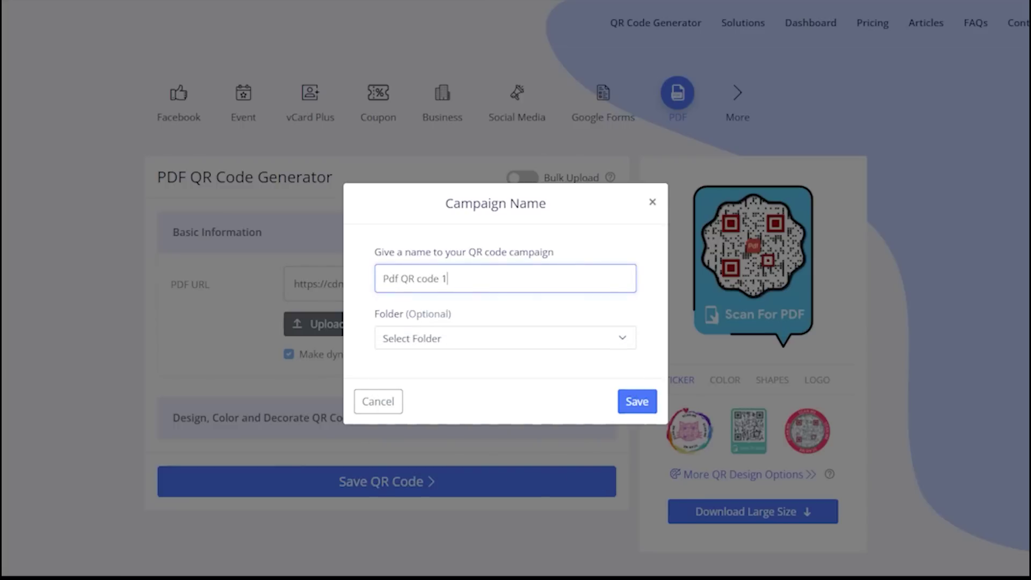
pyautogui.click(637, 401)
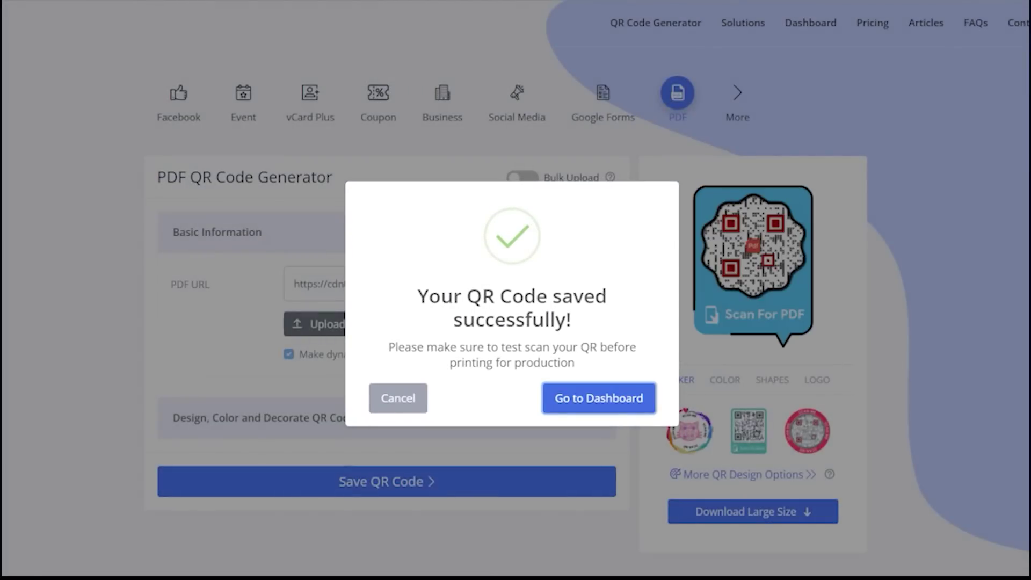
pyautogui.click(605, 396)
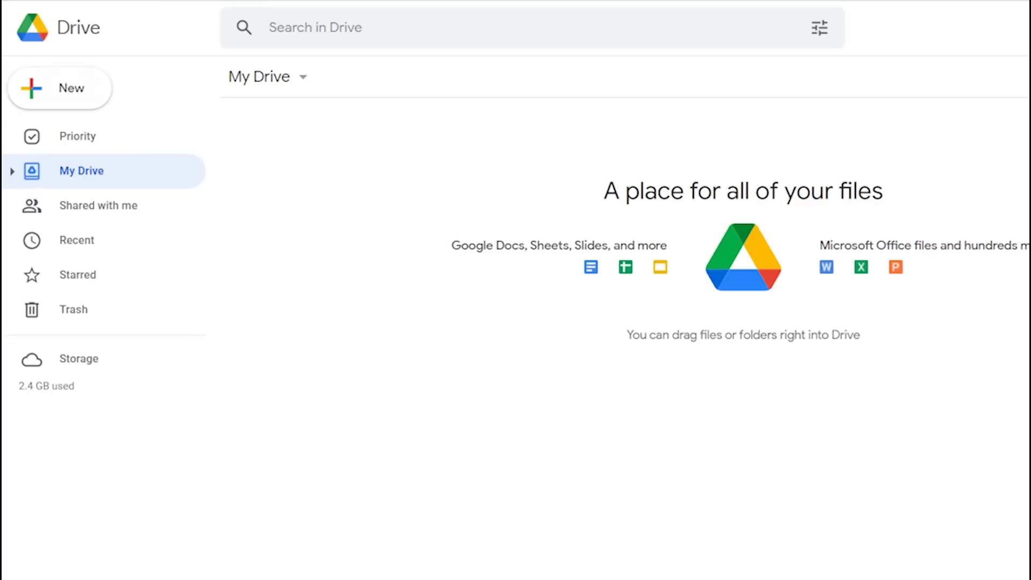
# - In Google Drive, upload the file 3D Effect Announcement (1).pdf to My Drive
pyautogui.click(86, 84)
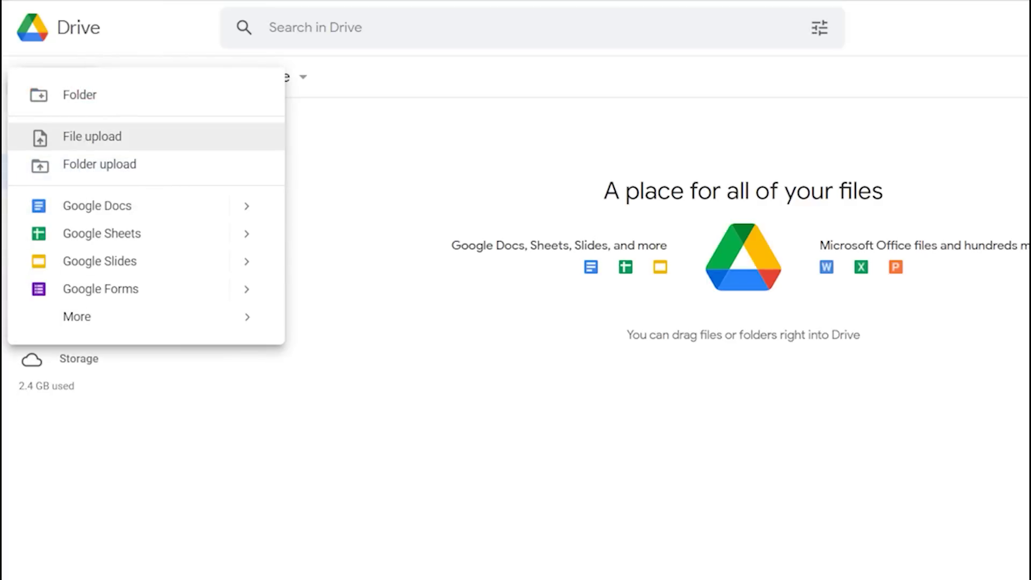
pyautogui.click(113, 138)
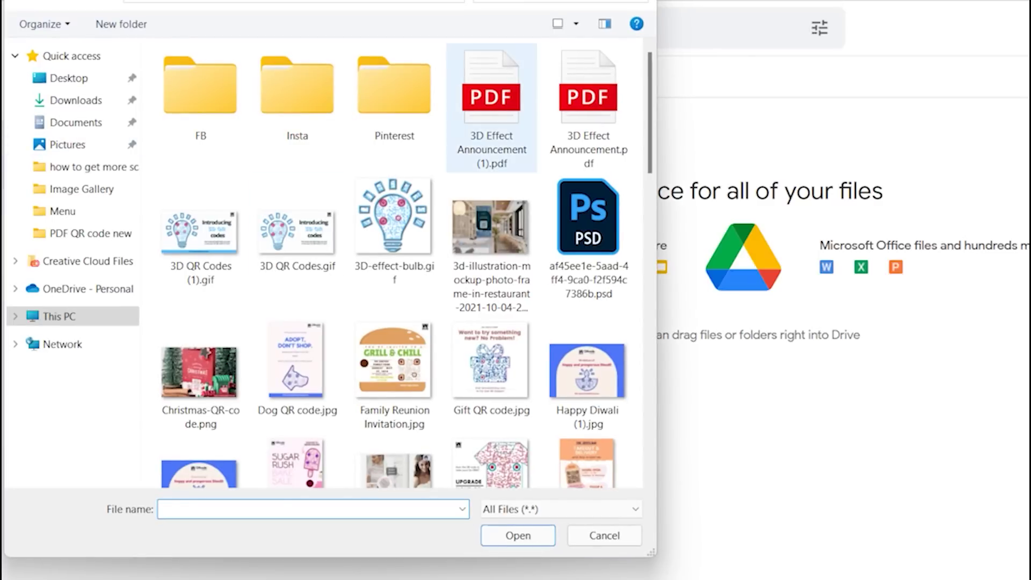
pyautogui.click(492, 107)
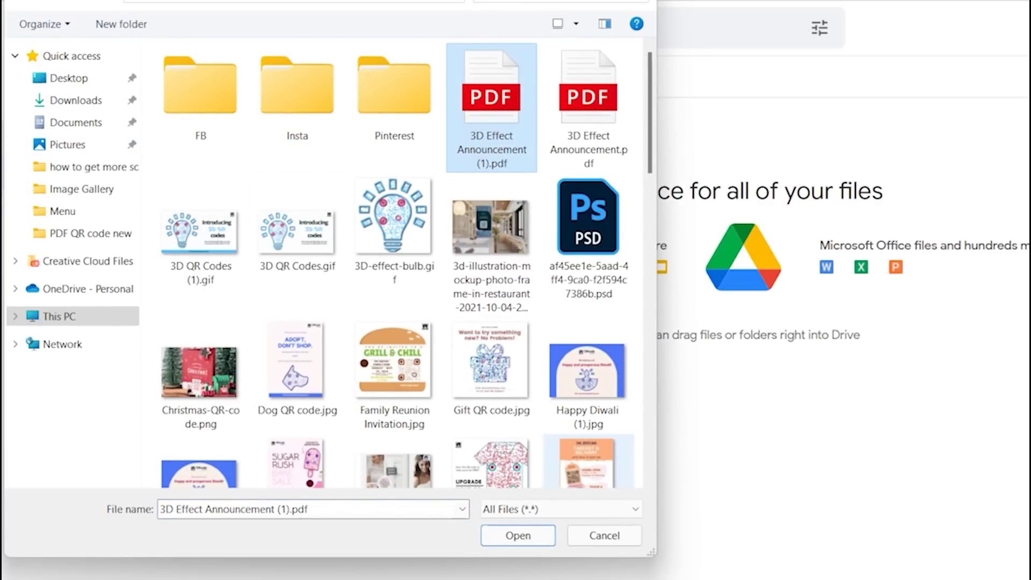
pyautogui.click(518, 535)
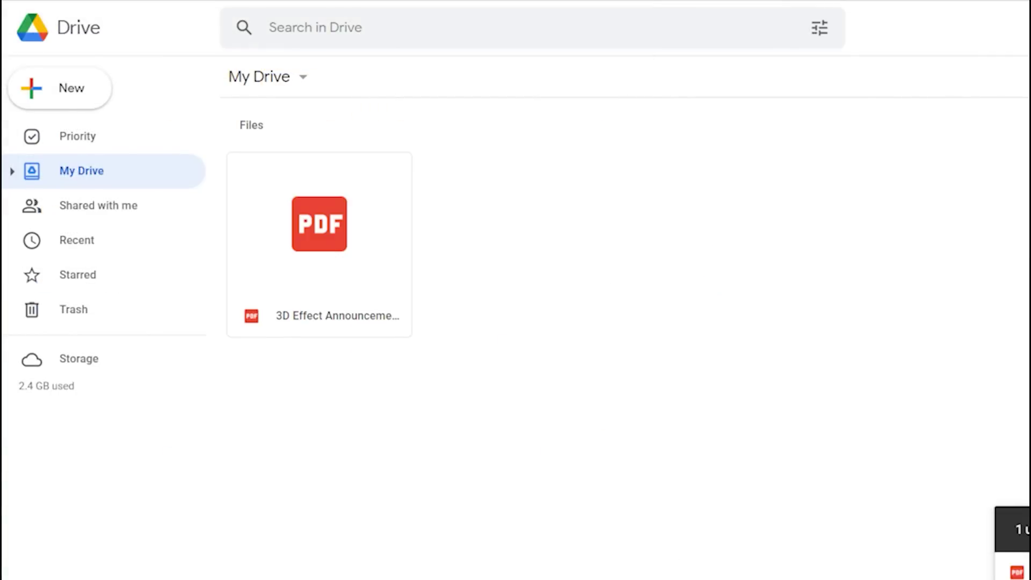
# - Share the uploaded PDF with anyone with the link and copy its link
pyautogui.click(361, 311)
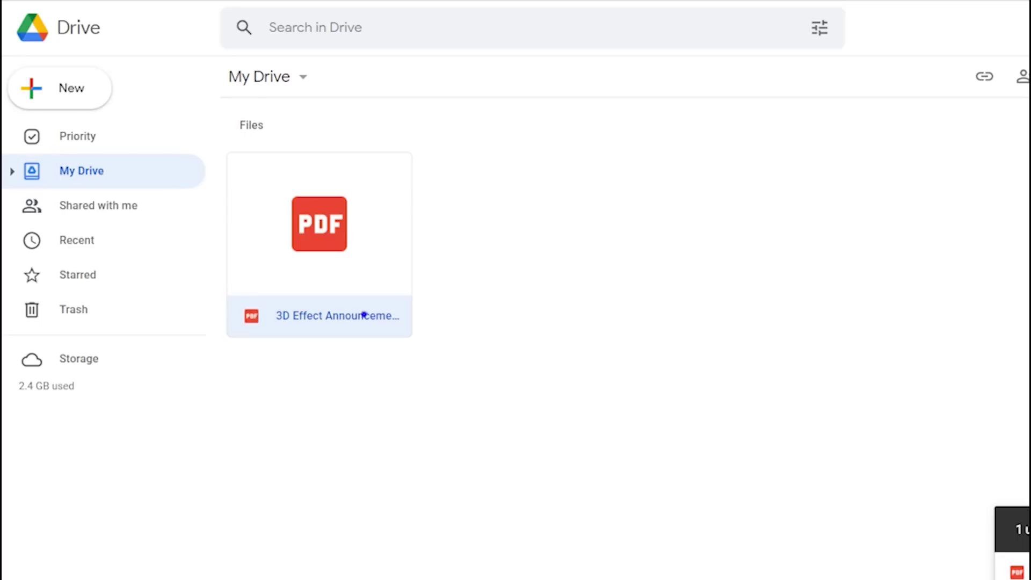
pyautogui.rightClick(364, 315)
pyautogui.click(400, 232)
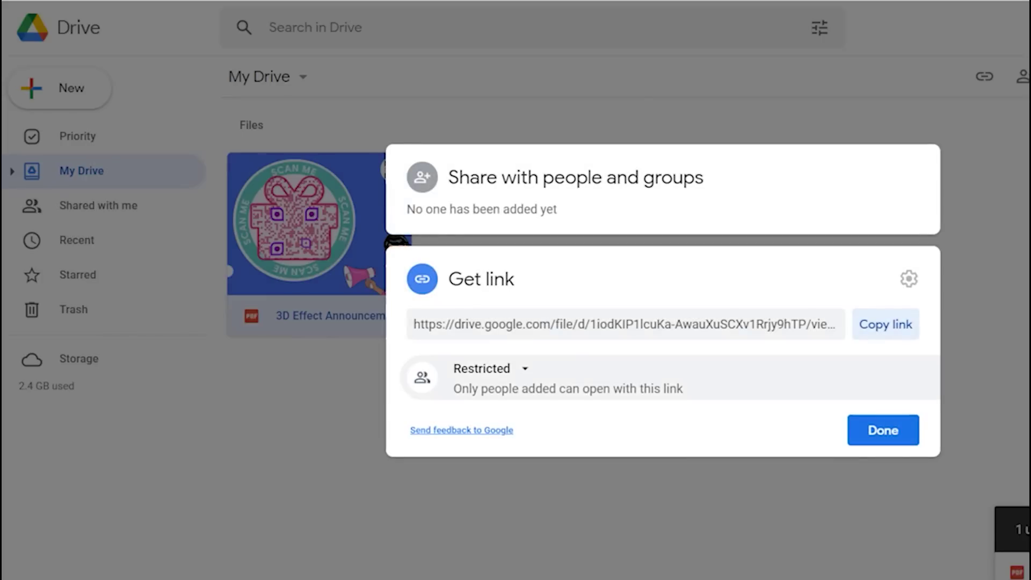
pyautogui.click(505, 370)
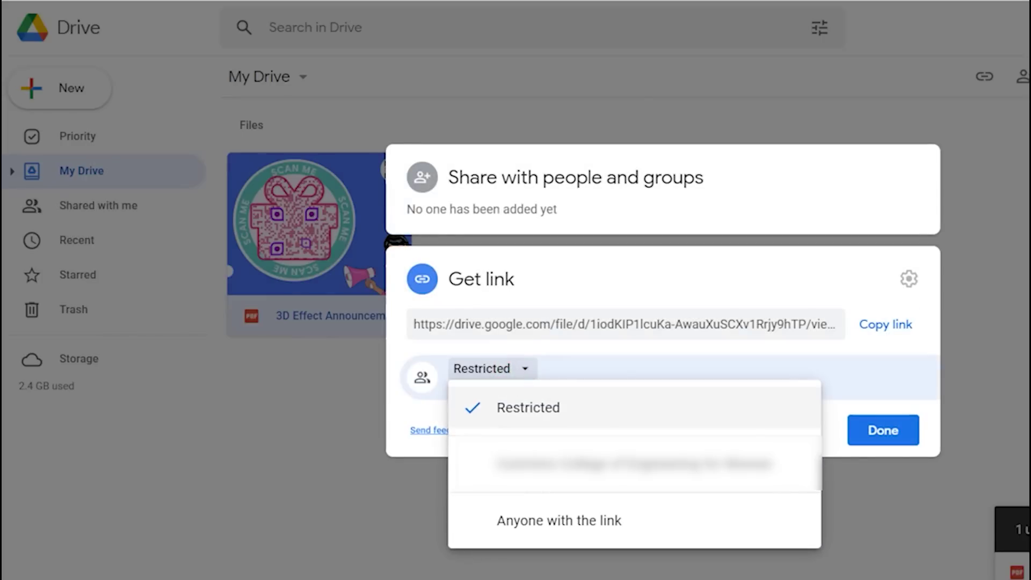
pyautogui.click(555, 519)
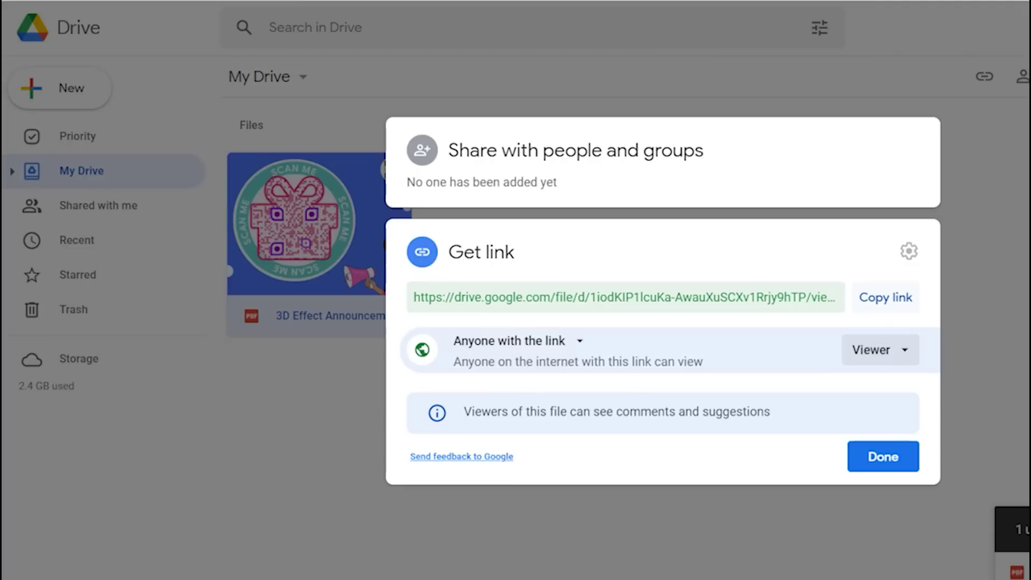
pyautogui.click(880, 297)
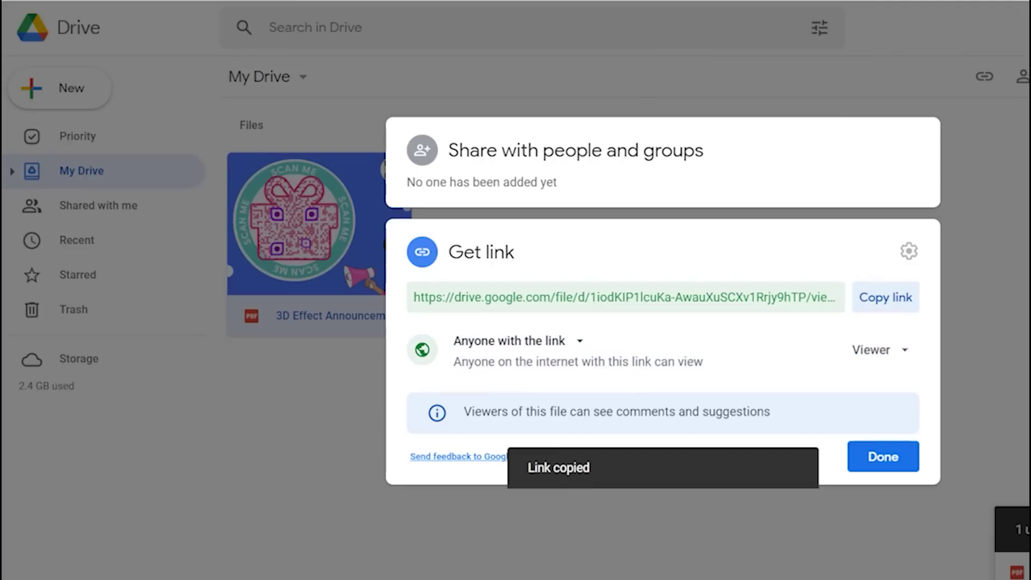
pyautogui.click(900, 455)
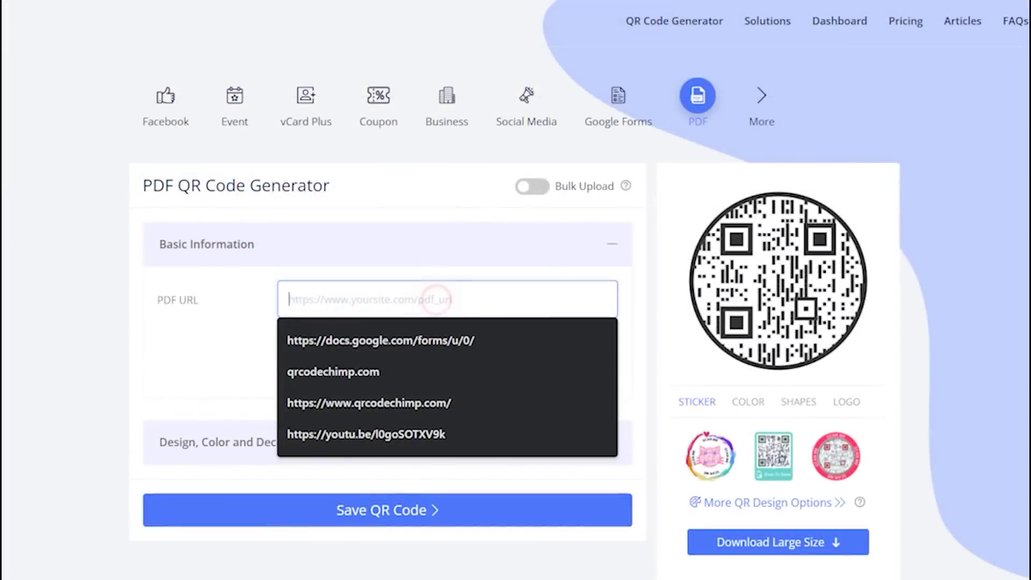
# - In QRCodeChimp's PDF QR Code Generator, paste the copied Drive link as the PDF URL and keep the code dynamic
pyautogui.hotkey('ctrl', 'v')
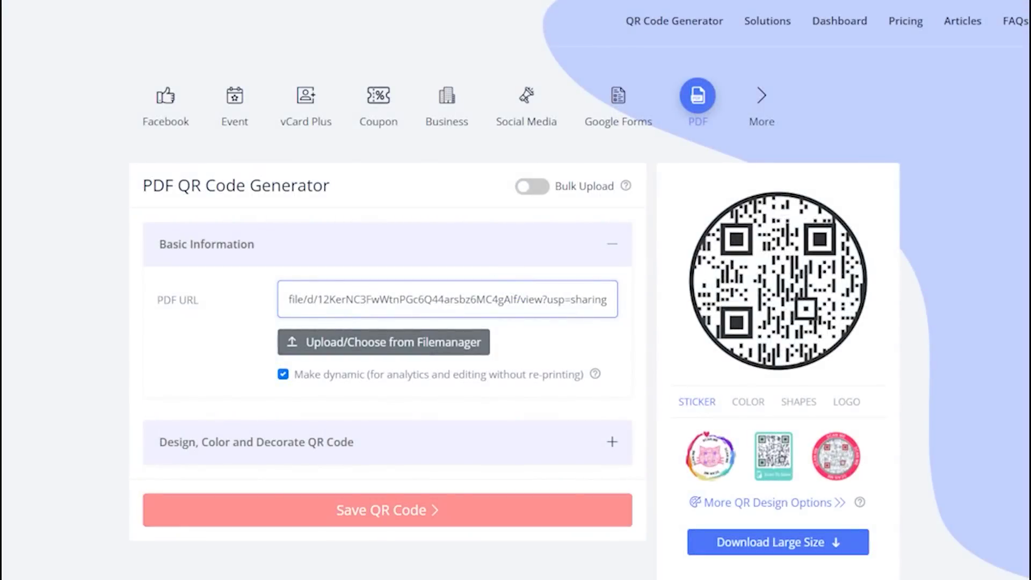
pyautogui.click(283, 374)
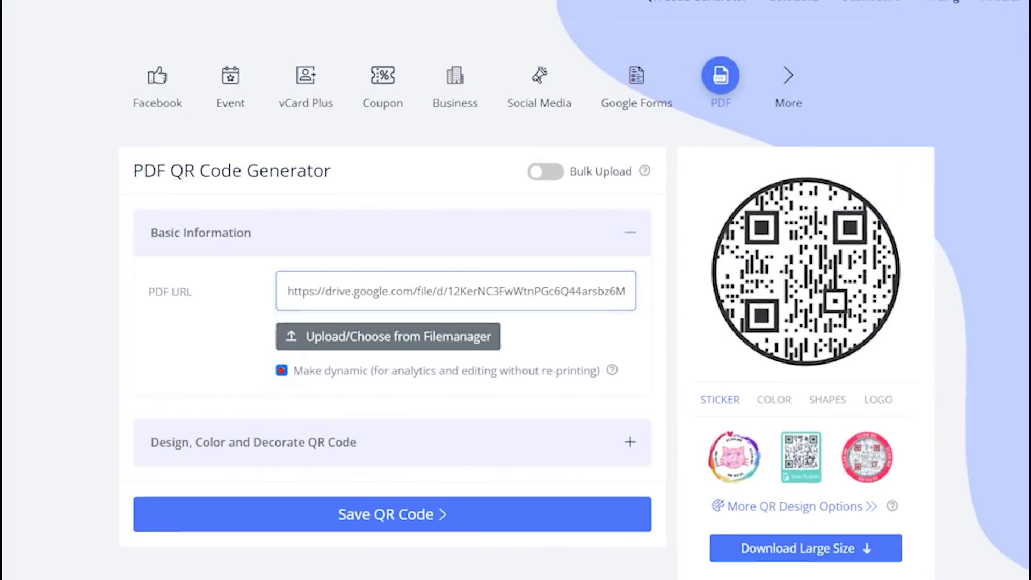
pyautogui.click(283, 374)
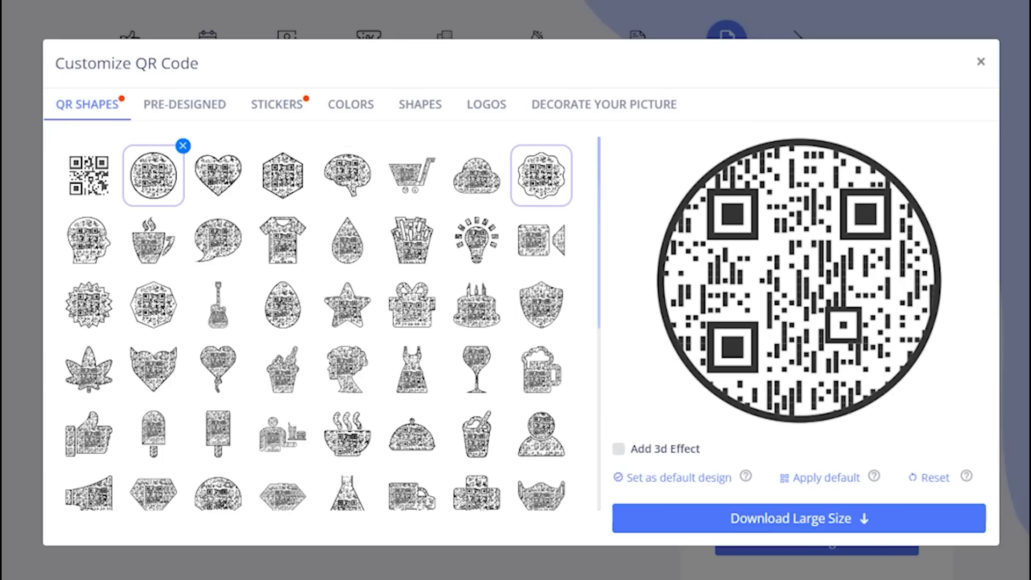
# - Give the QR code the hexagon shape and apply the green pre-designed style from the first row
pyautogui.click(520, 190)
pyautogui.click(269, 195)
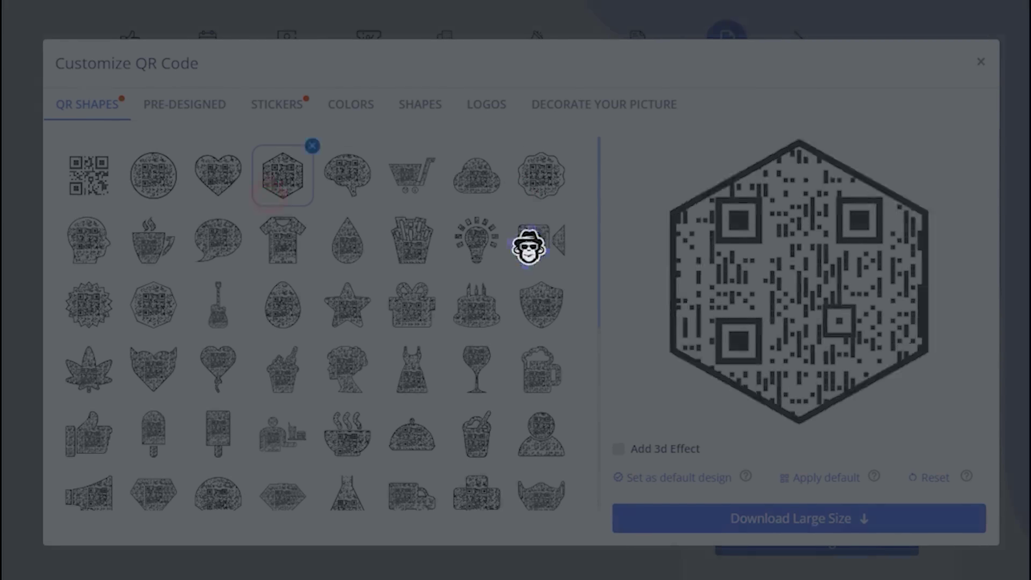
pyautogui.click(212, 109)
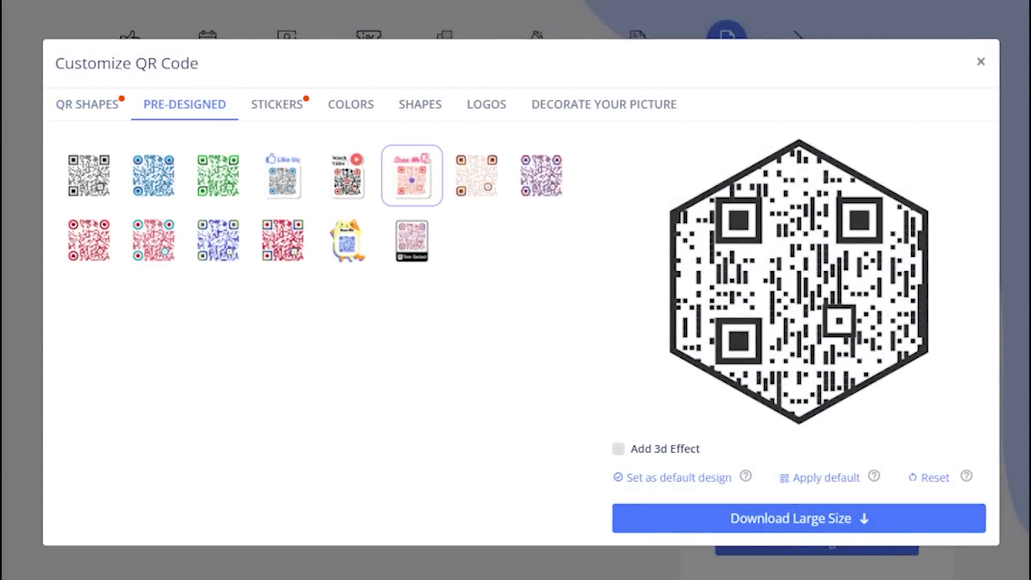
pyautogui.click(89, 175)
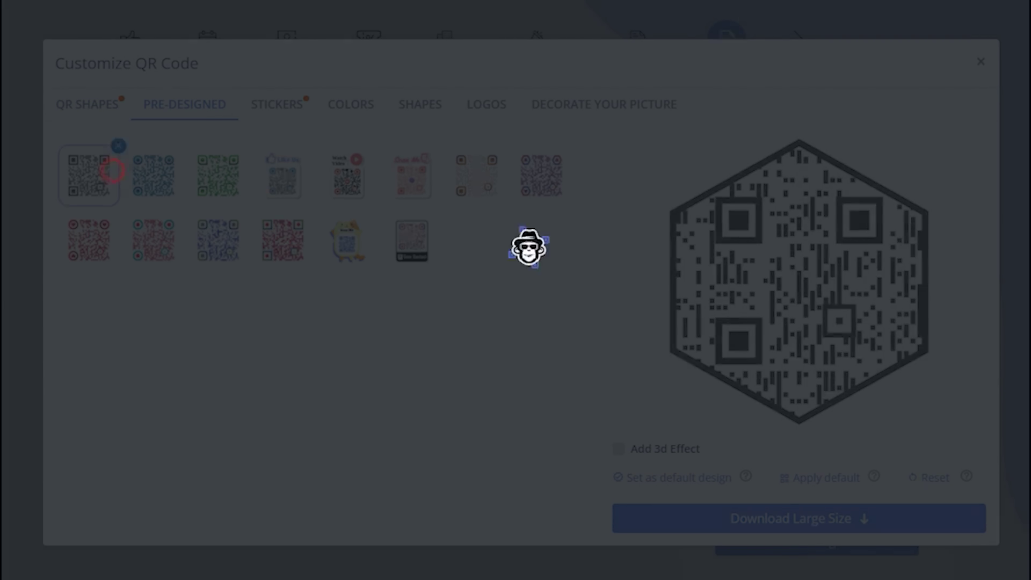
pyautogui.click(153, 175)
pyautogui.click(217, 175)
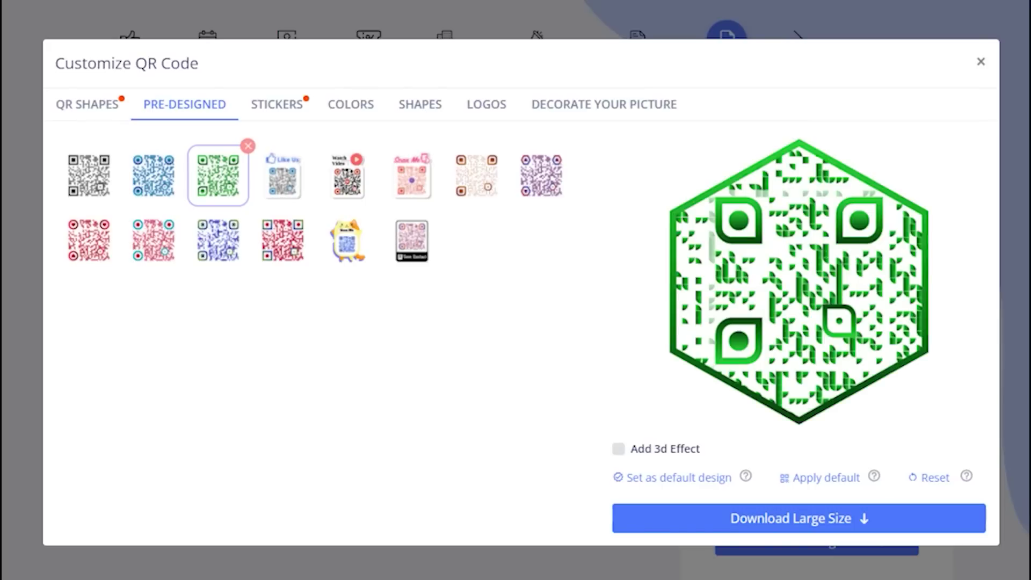
# - Add the light blue gradient "Scan For PDF" speech-bubble sticker around the QR code
pyautogui.click(277, 104)
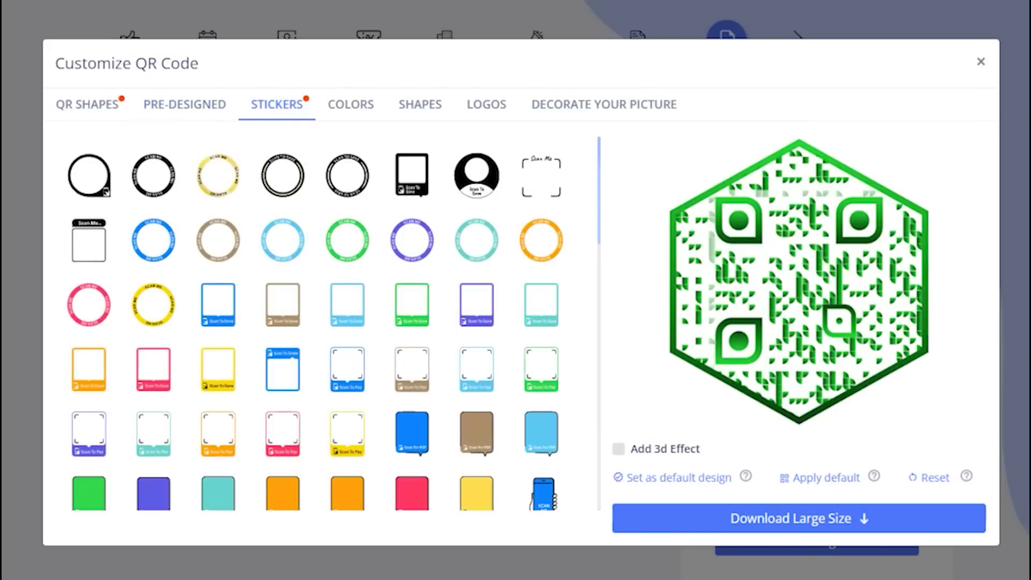
pyautogui.scroll(-2, 347, 387)
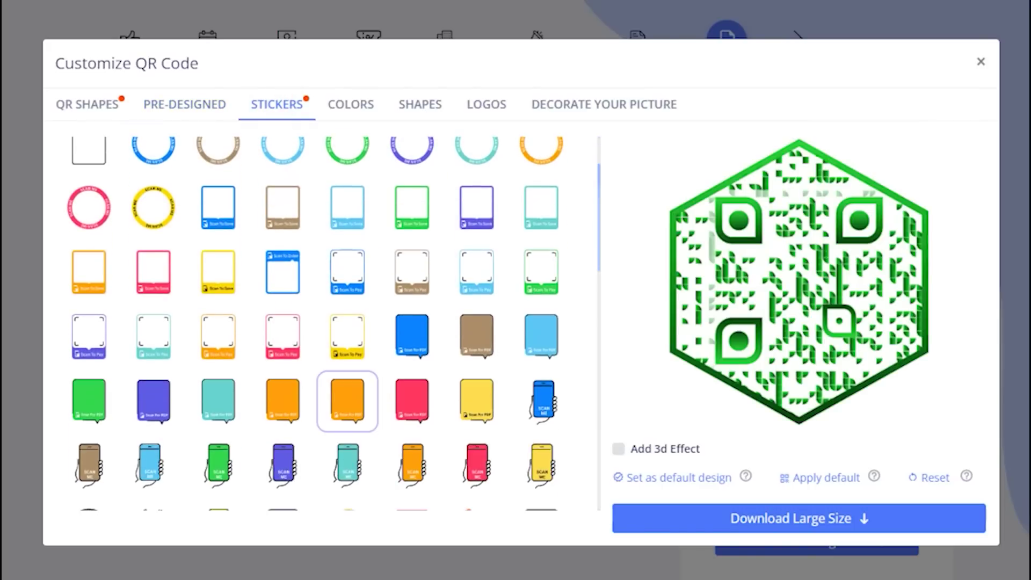
pyautogui.scroll(-2, 347, 387)
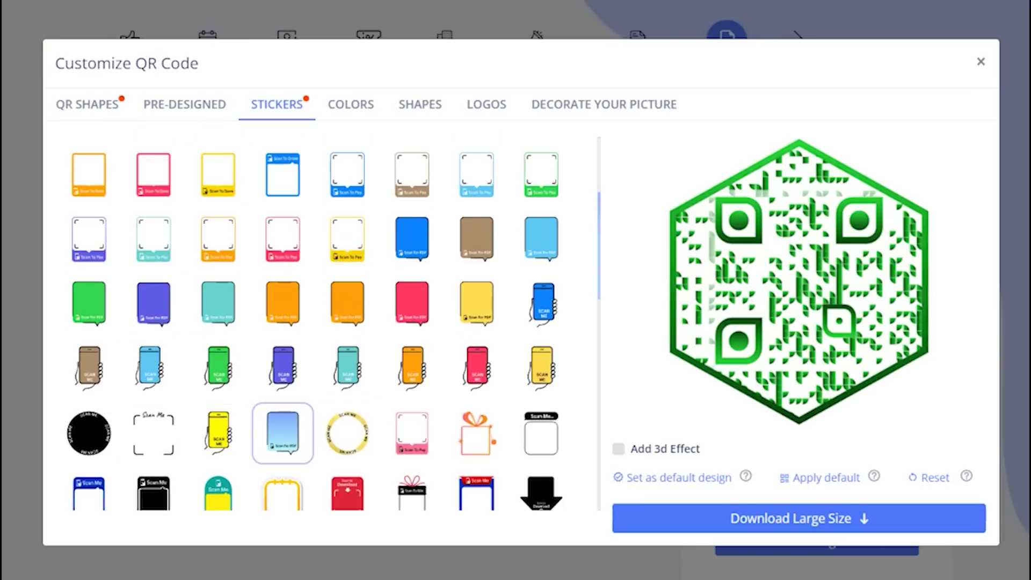
pyautogui.click(283, 433)
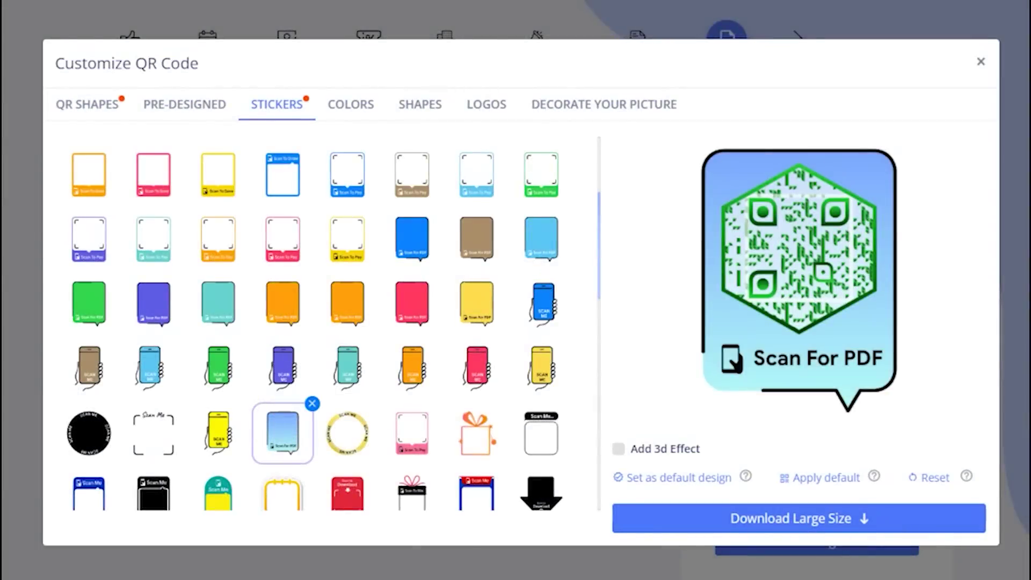
# - Try several preset color combinations on the QR code and settle on the dark navy and muted green one
pyautogui.click(348, 105)
pyautogui.click(448, 182)
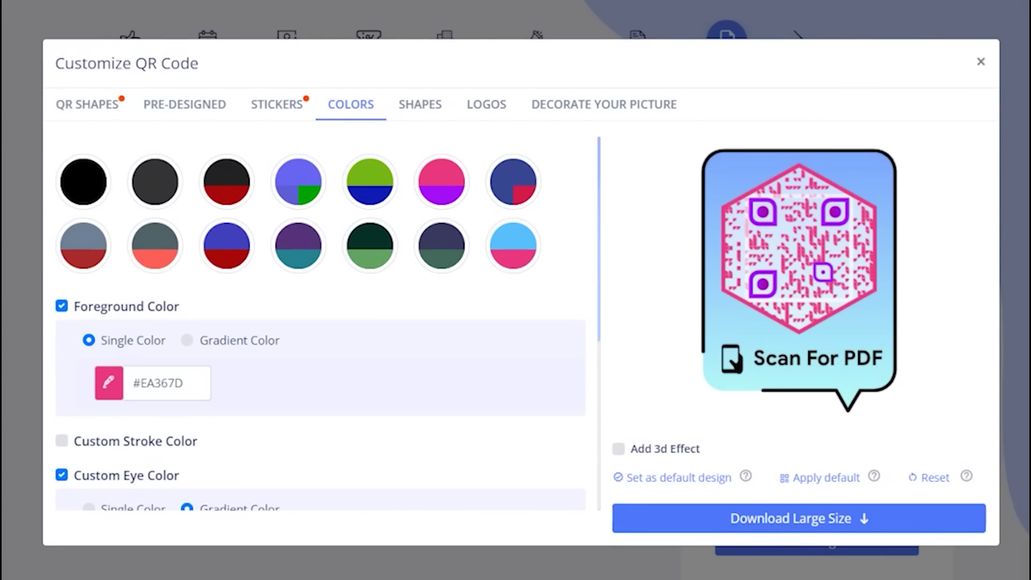
pyautogui.click(513, 182)
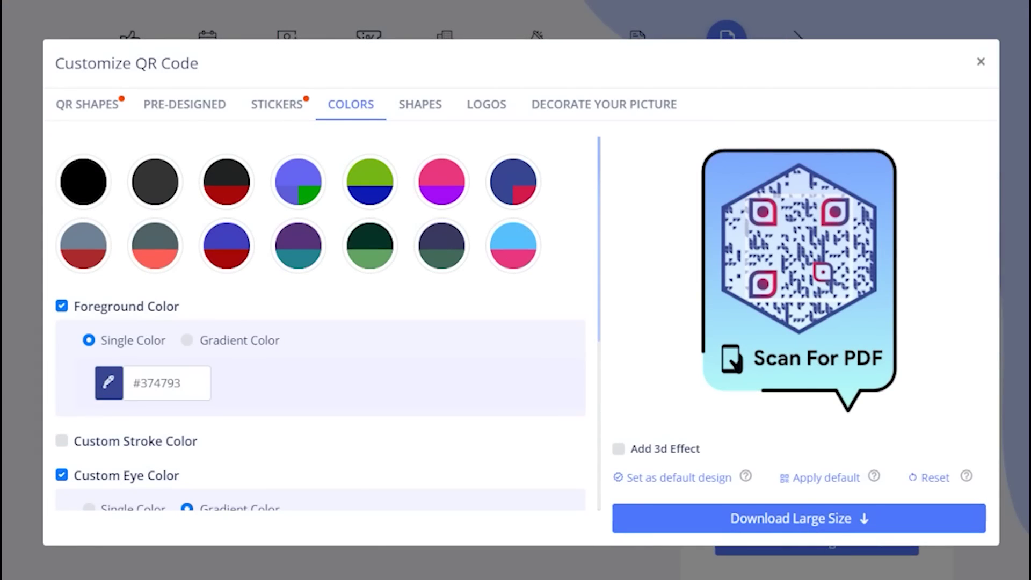
pyautogui.click(524, 246)
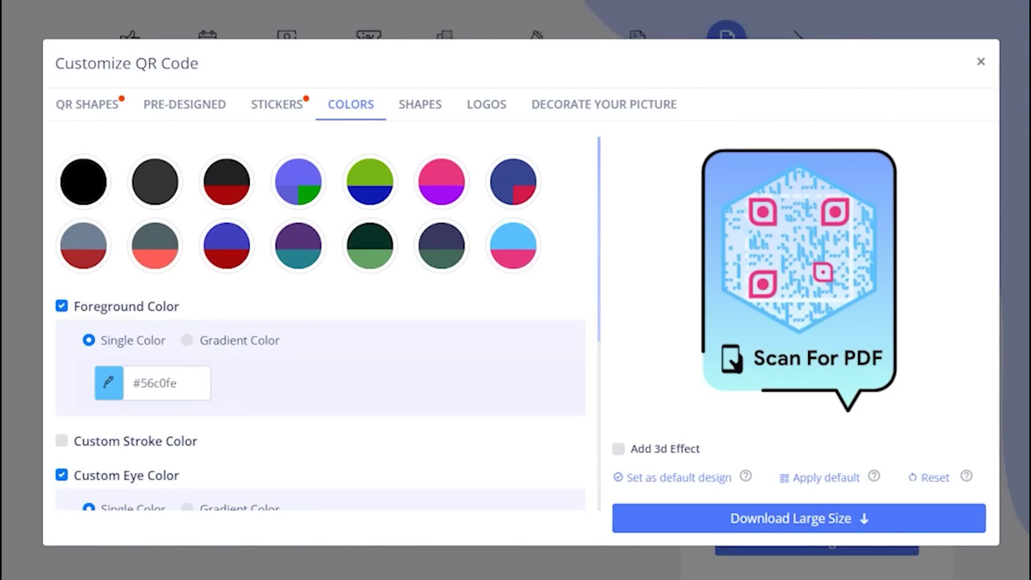
pyautogui.click(440, 240)
# - Set the QR code's body type to the fifth pattern of the first row and slightly reduce the body type scaling
pyautogui.click(420, 105)
pyautogui.click(248, 191)
pyautogui.moveTo(144, 298); pyautogui.dragTo(132, 297)
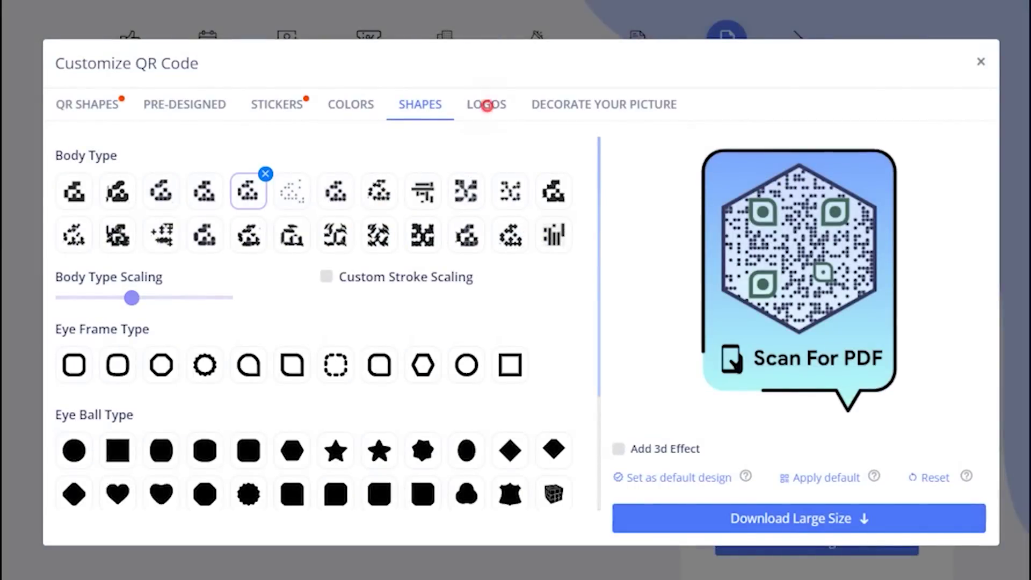
# - Place the Pdf logo in the center of the QR code and enlarge it with logo scaling
pyautogui.click(487, 105)
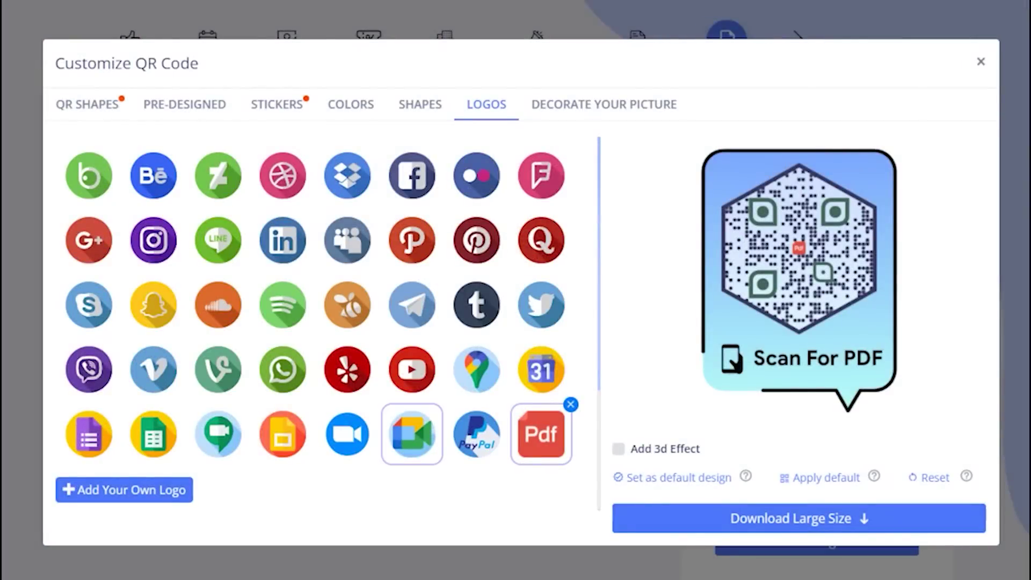
pyautogui.scroll(-3, 412, 434)
pyautogui.click(157, 370)
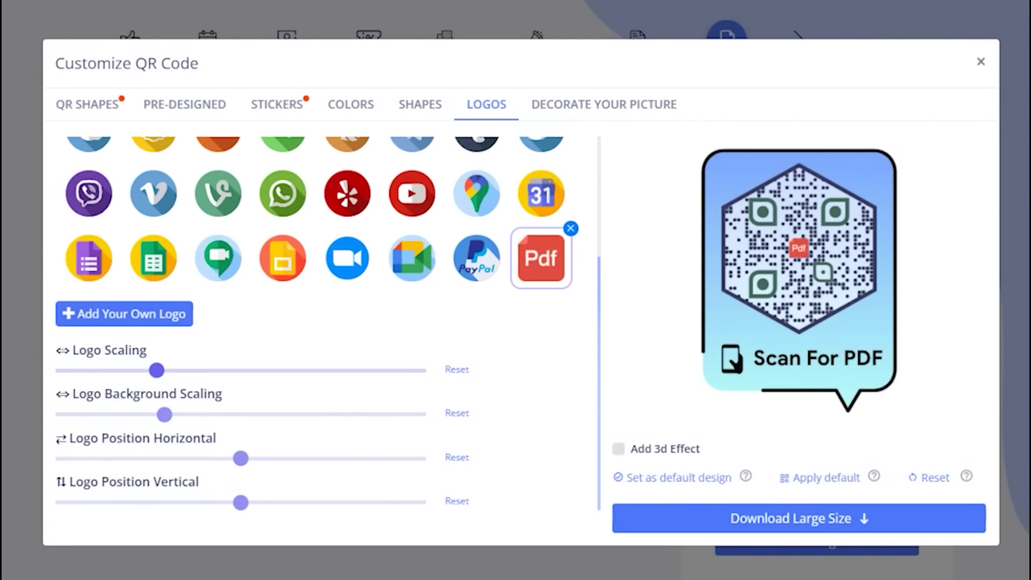
pyautogui.scroll(3, 525, 247)
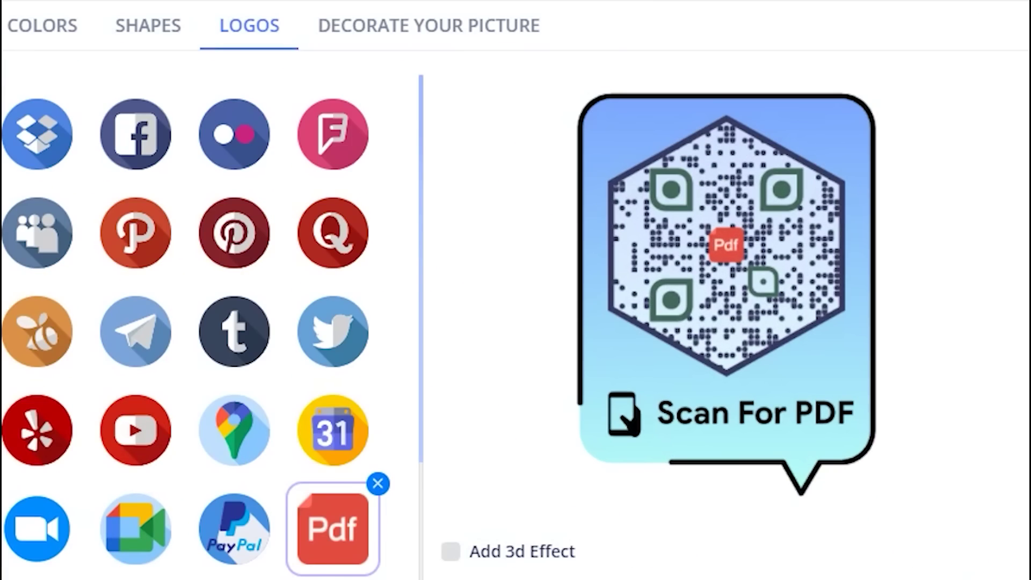
# - Add the 3D effect to the hexagonal QR code and close the customization window
pyautogui.click(619, 448)
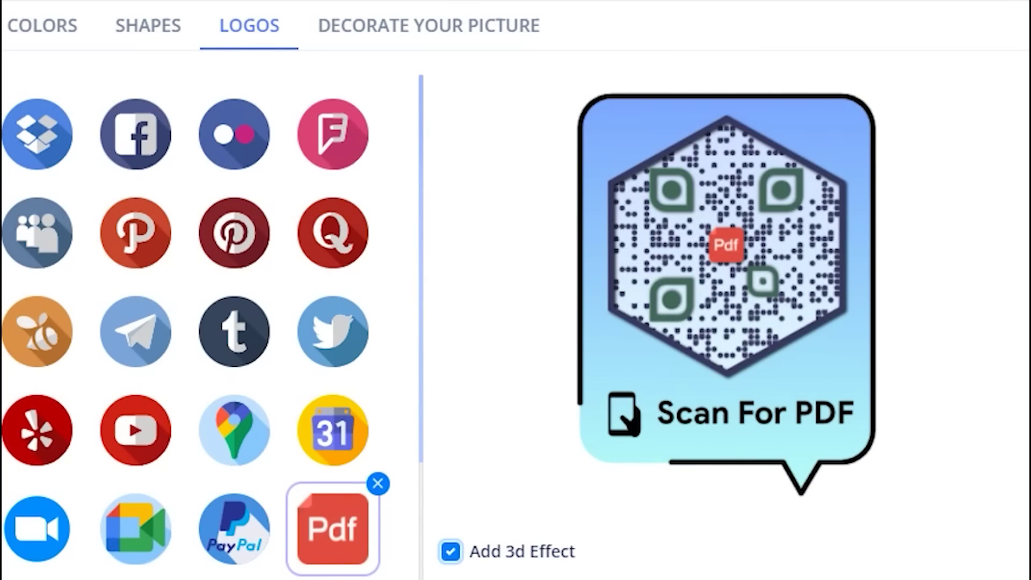
pyautogui.click(451, 551)
pyautogui.click(451, 551)
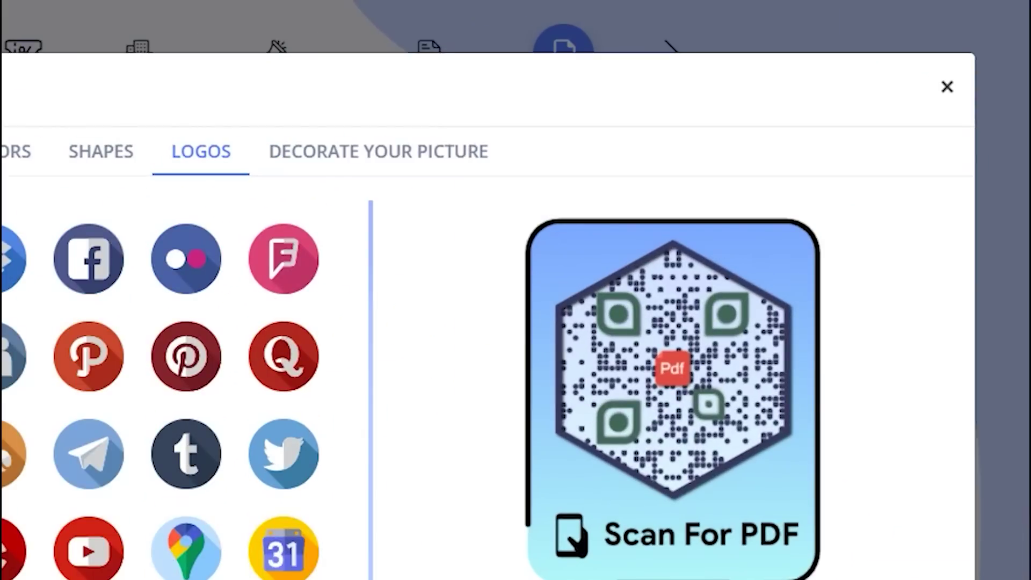
pyautogui.click(947, 87)
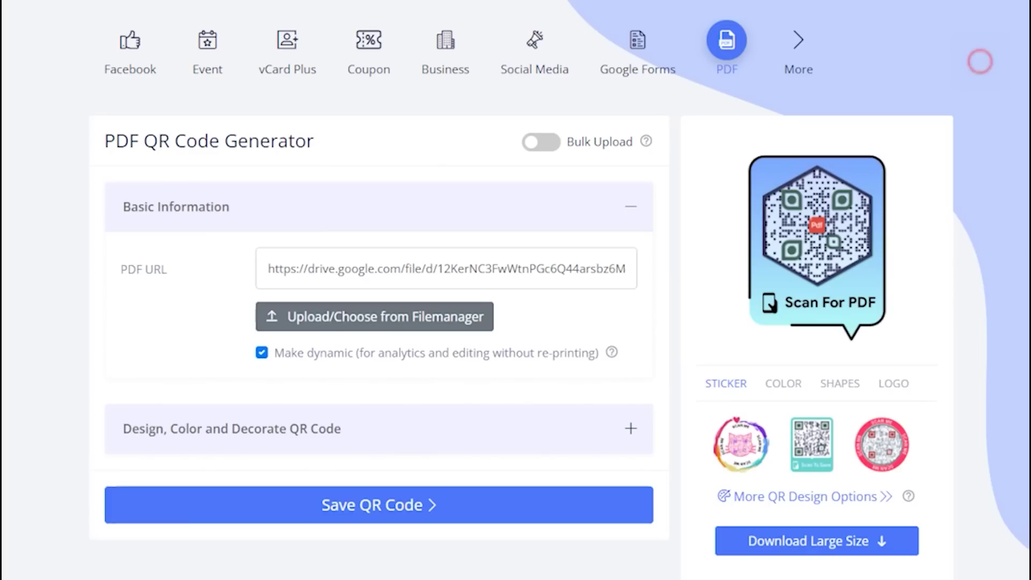
# - Save the hexagonal QR code as a campaign named "PDF QR code 2"
pyautogui.click(396, 504)
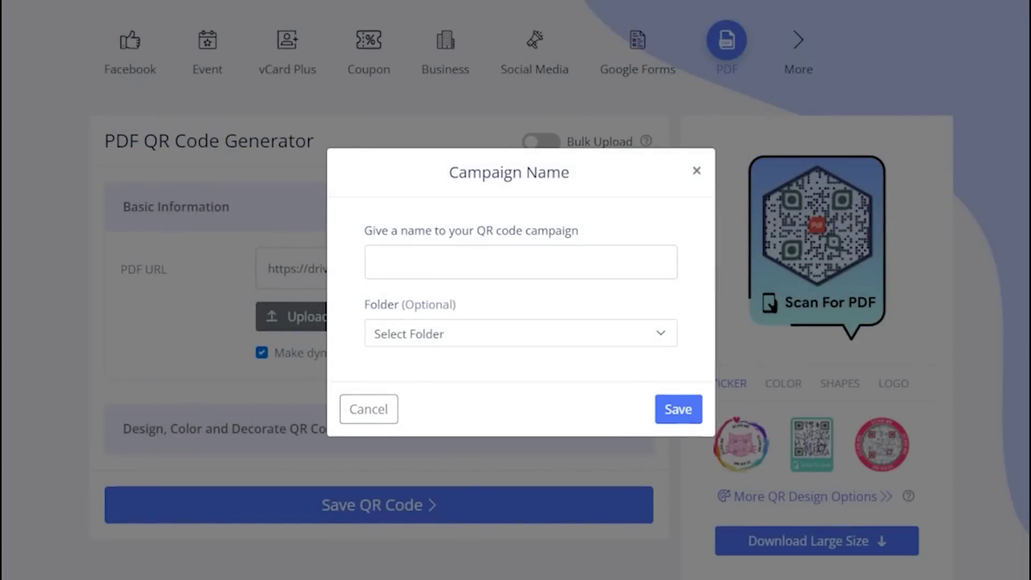
pyautogui.click(494, 265)
pyautogui.write('PDF QR')
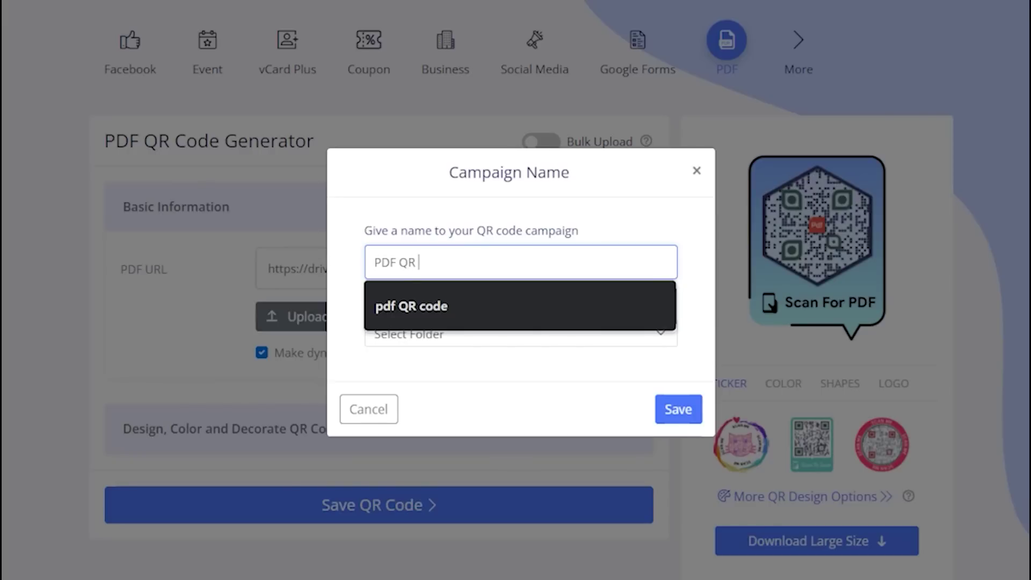
pyautogui.write(' code 2')
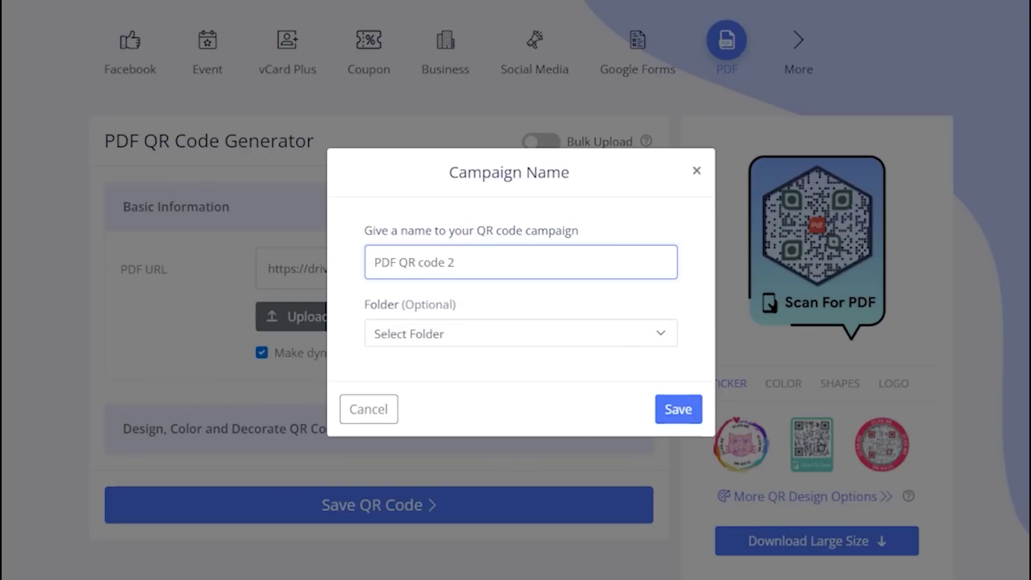